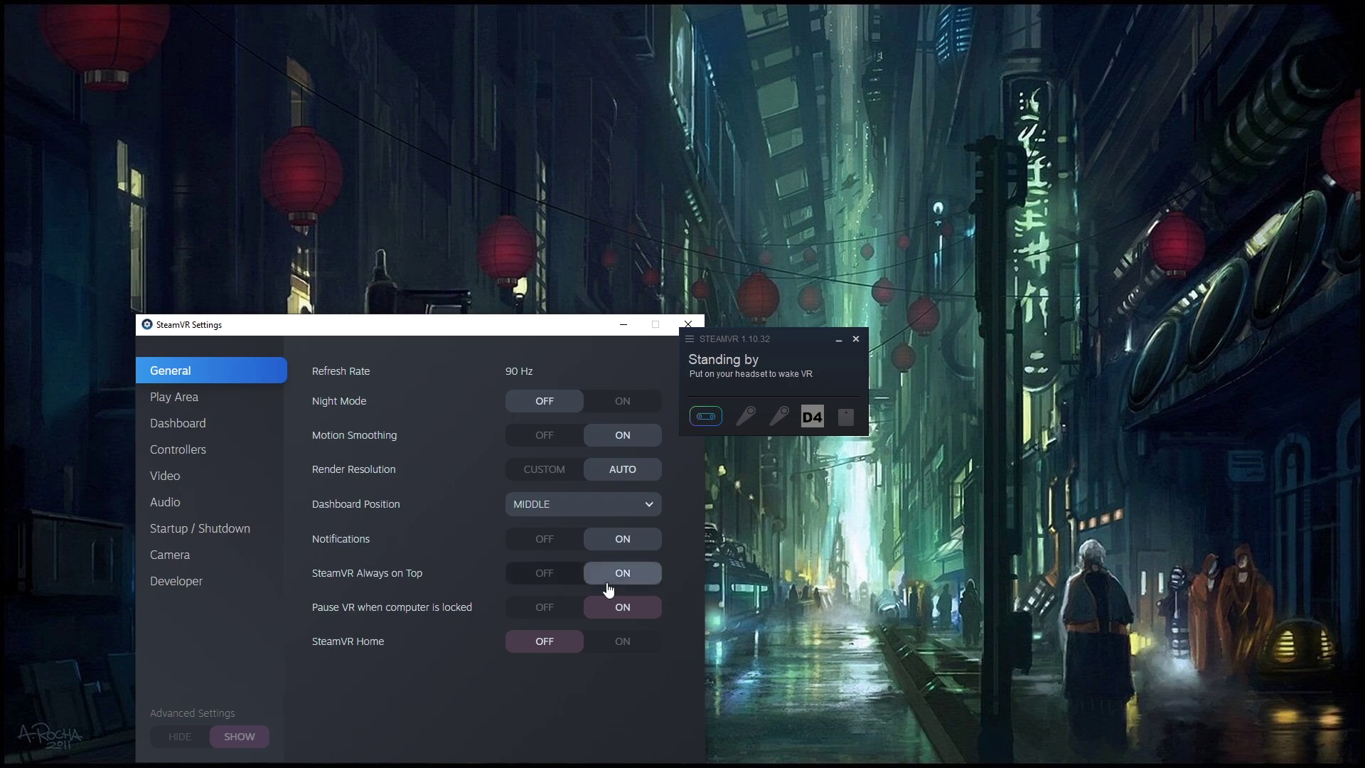
Step: Close the SteamVR settings and switch to the browser's Kinect for Windows SDK v1.8 download page
click(688, 325)
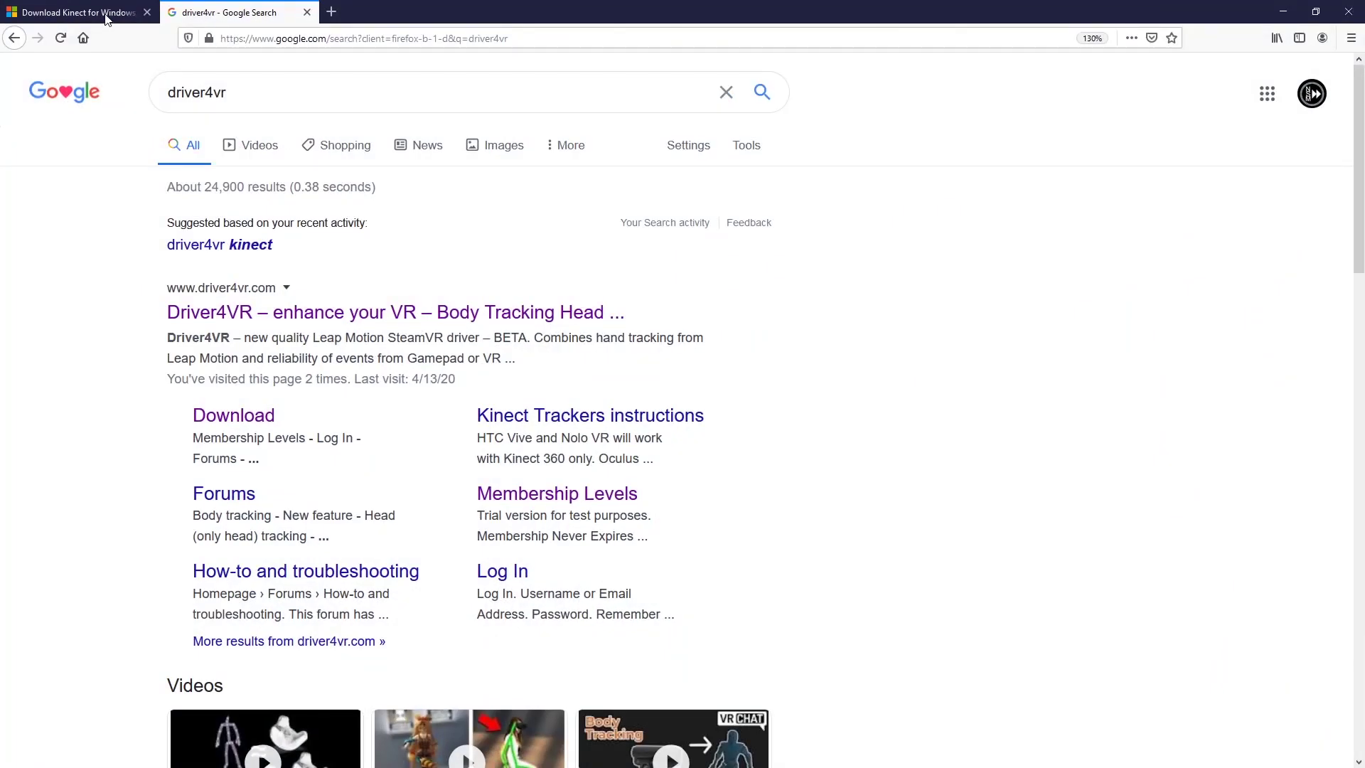
click(108, 14)
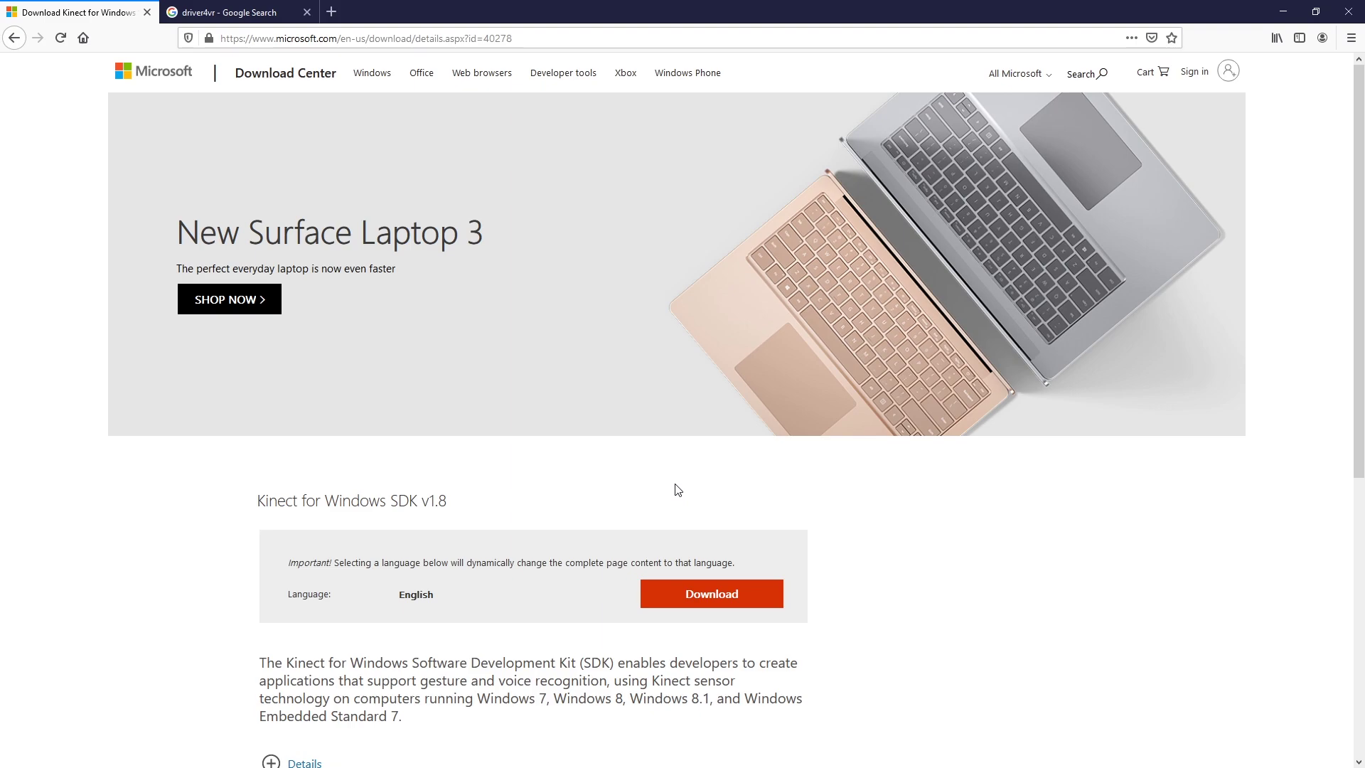
Step: Request driver4vr-setup.exe from the Driver4VR website's download page and dismiss the save prompt
click(242, 10)
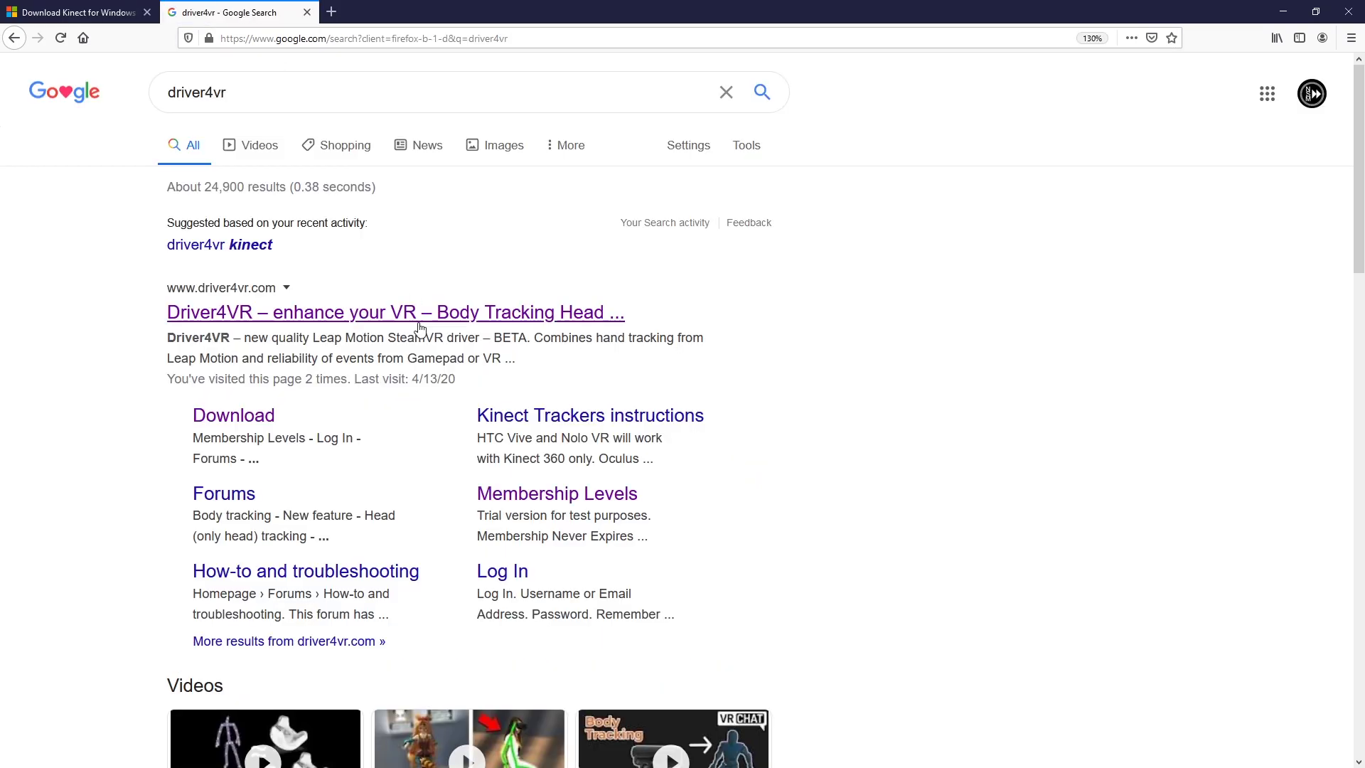
click(419, 323)
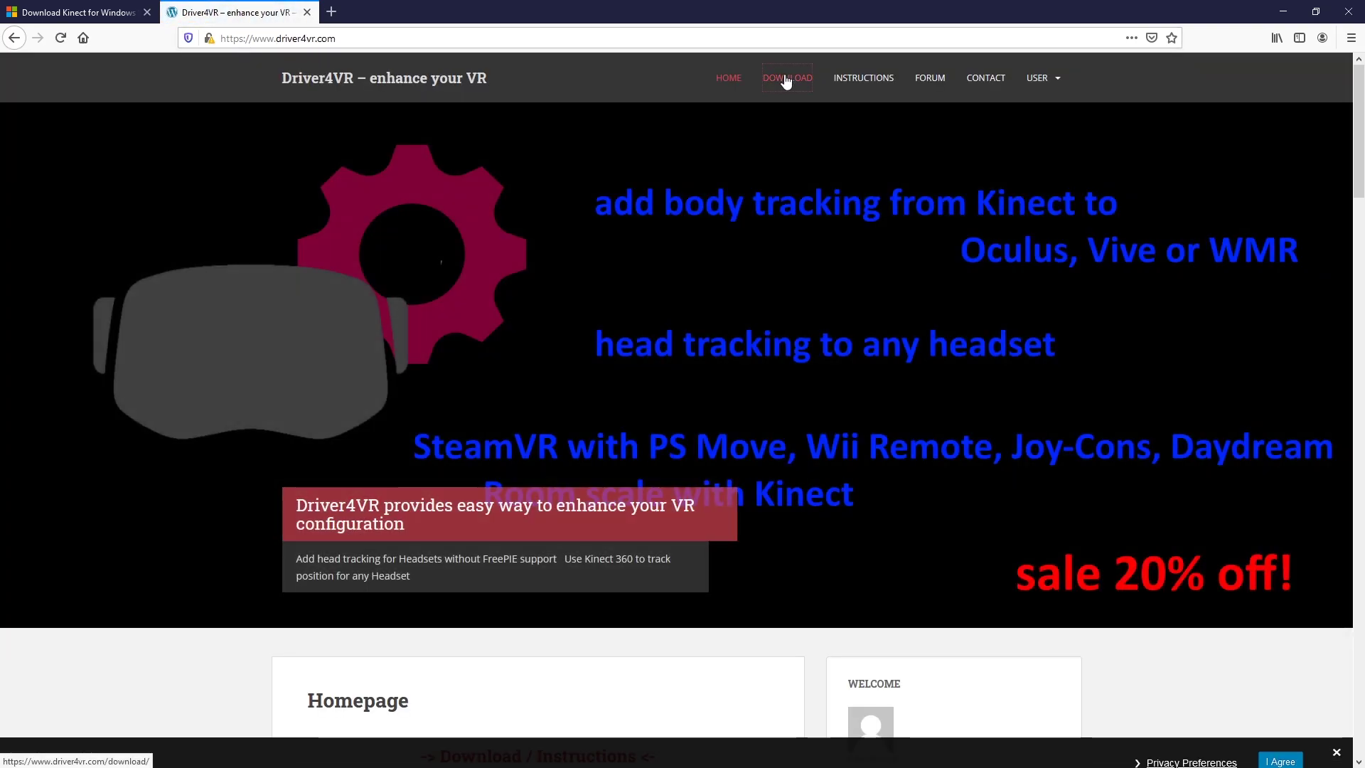
click(785, 80)
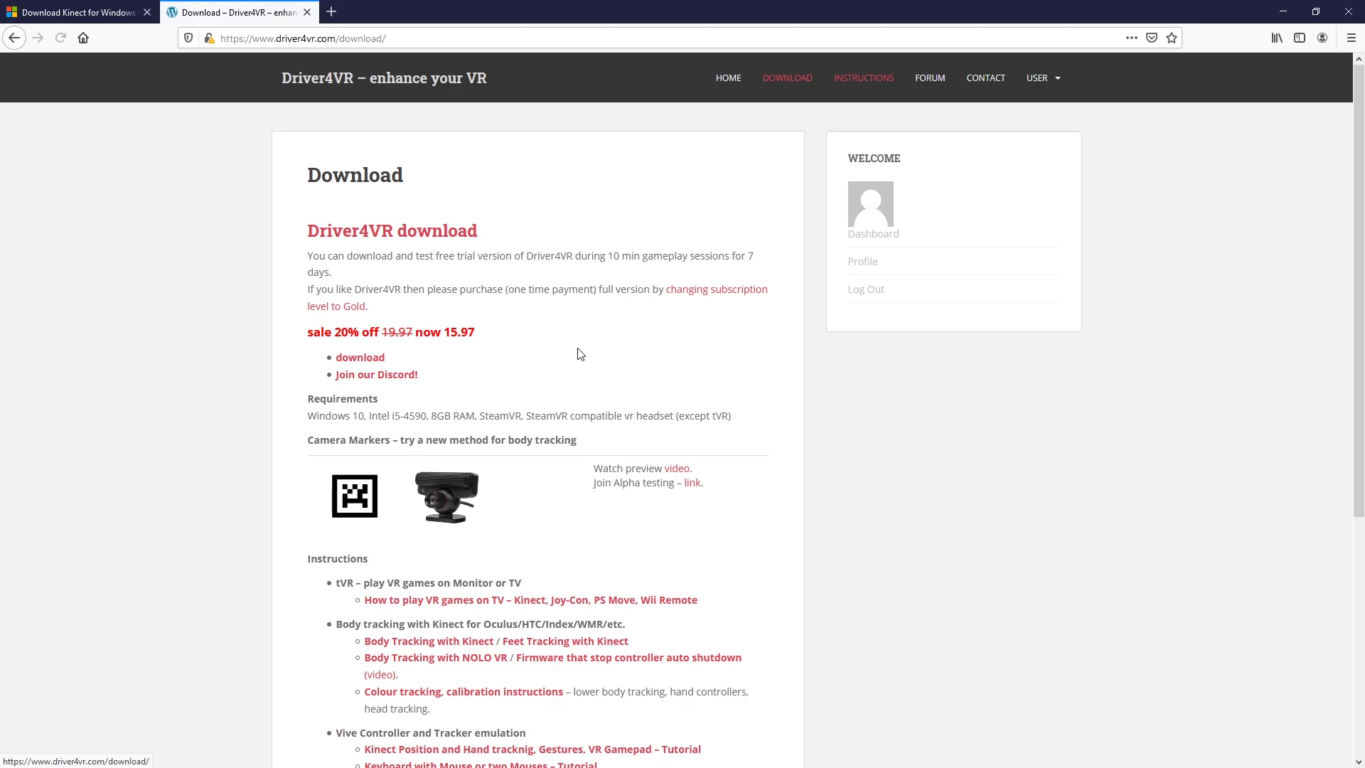
click(366, 358)
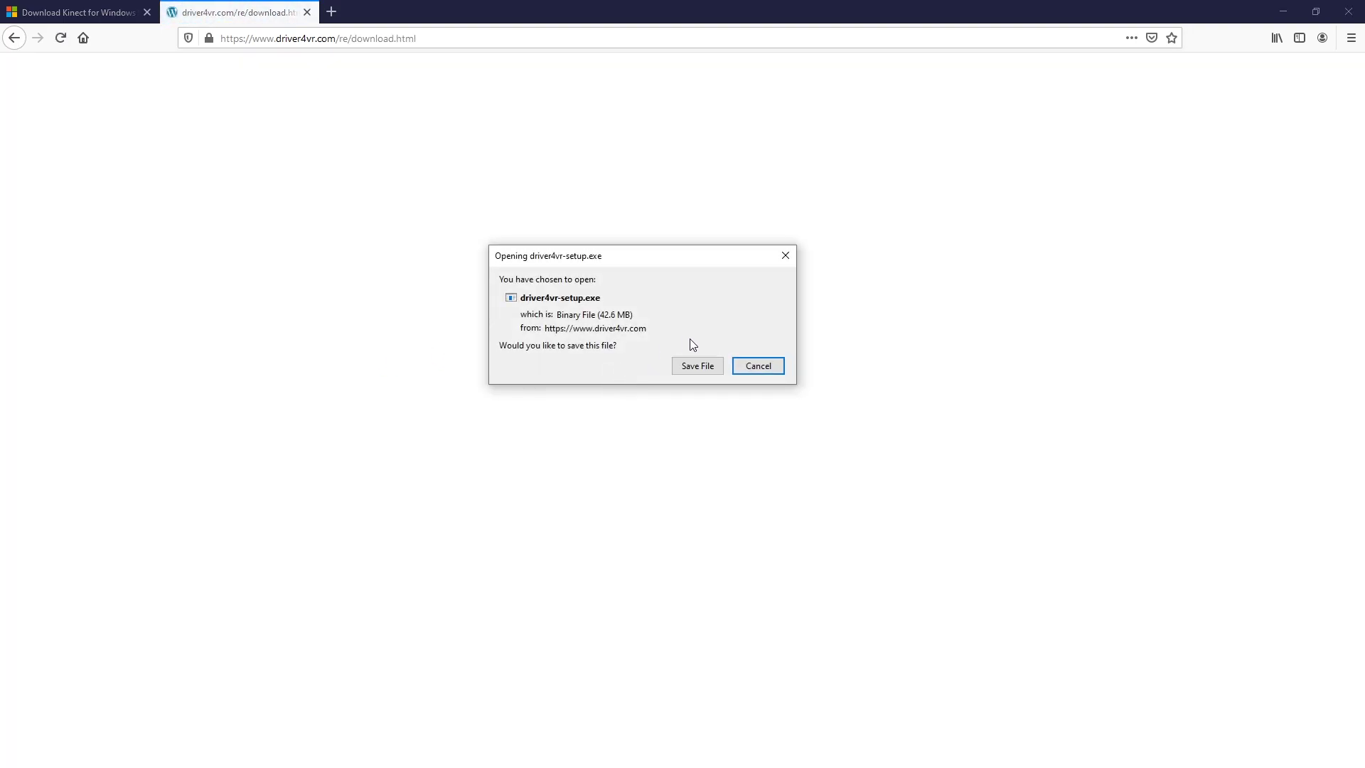
click(776, 369)
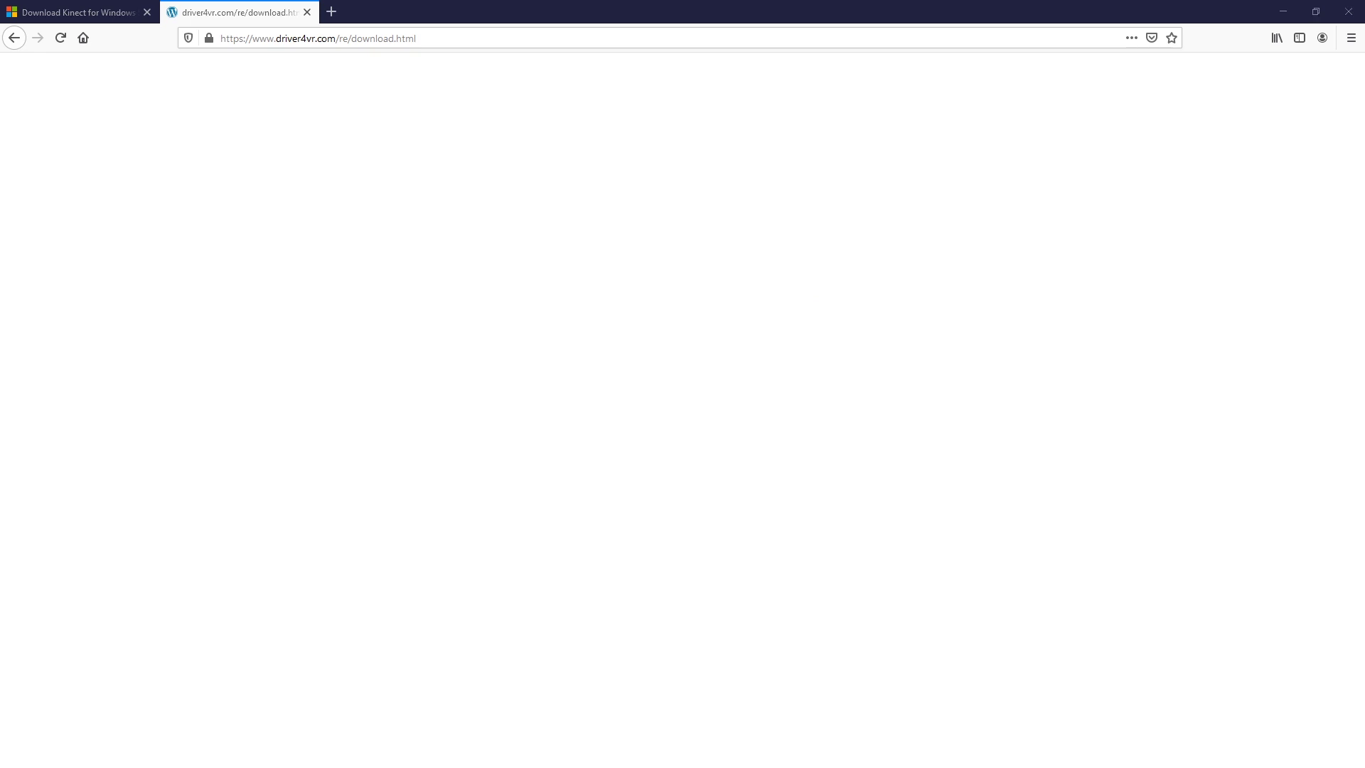
Step: Close the browser together with both of its open tabs
drag(701, 52, 705, 143)
click(1348, 12)
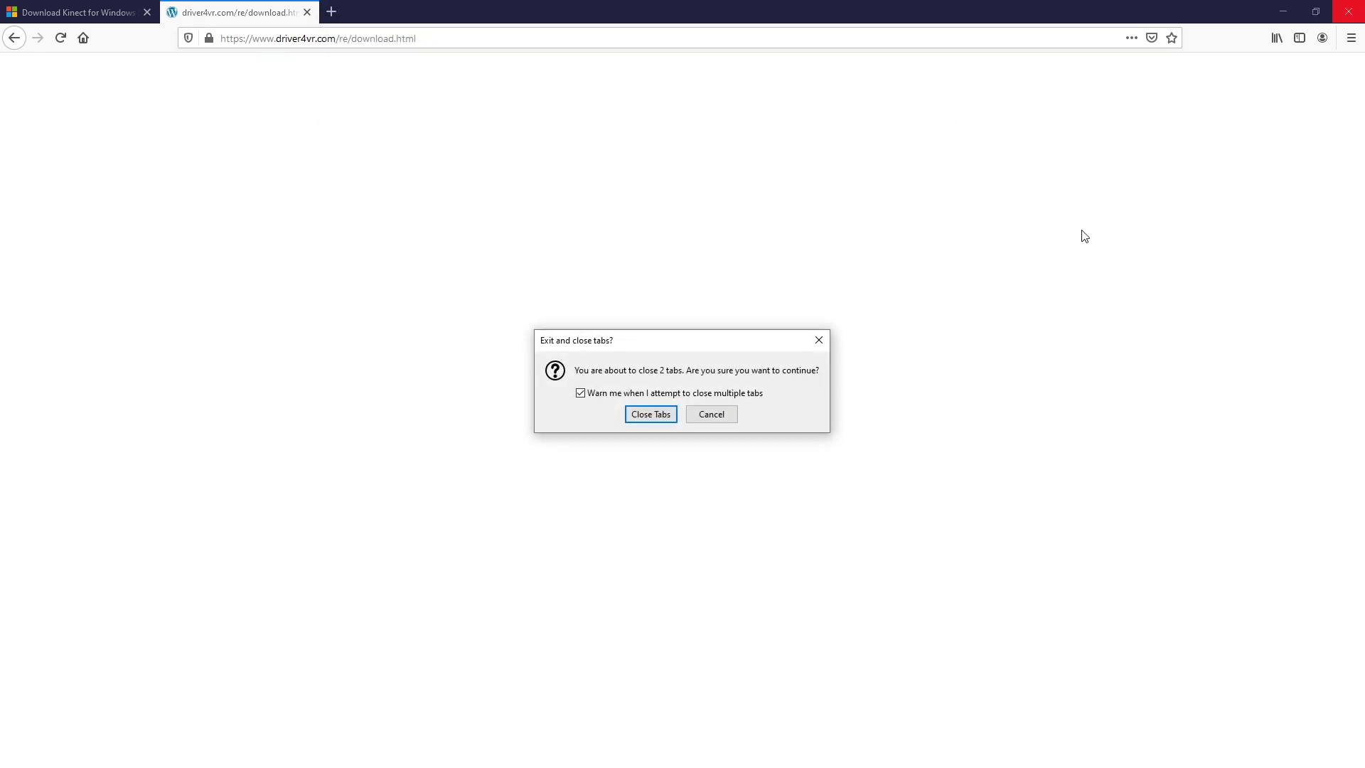
click(671, 418)
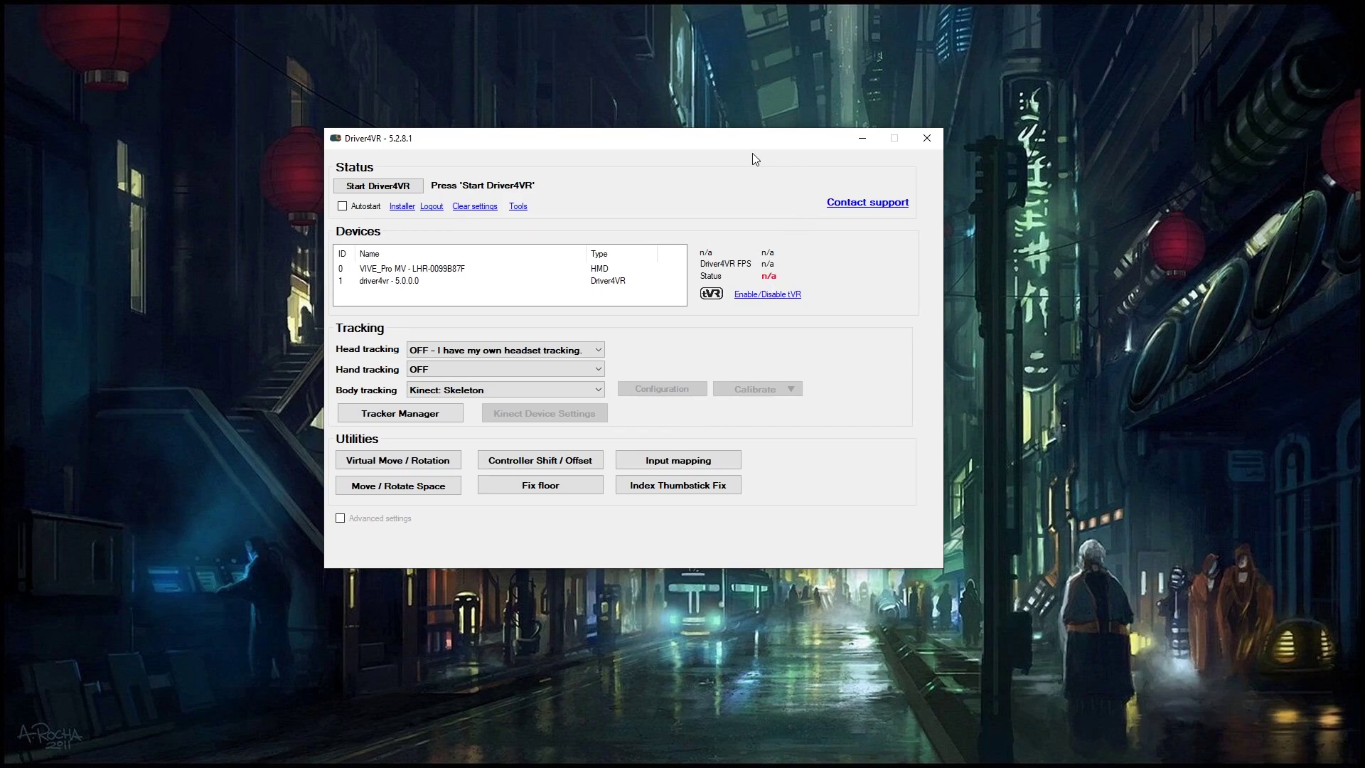
Step: Move the Driver4VR window clear of the SteamVR status window and quit SteamVR
click(288, 187)
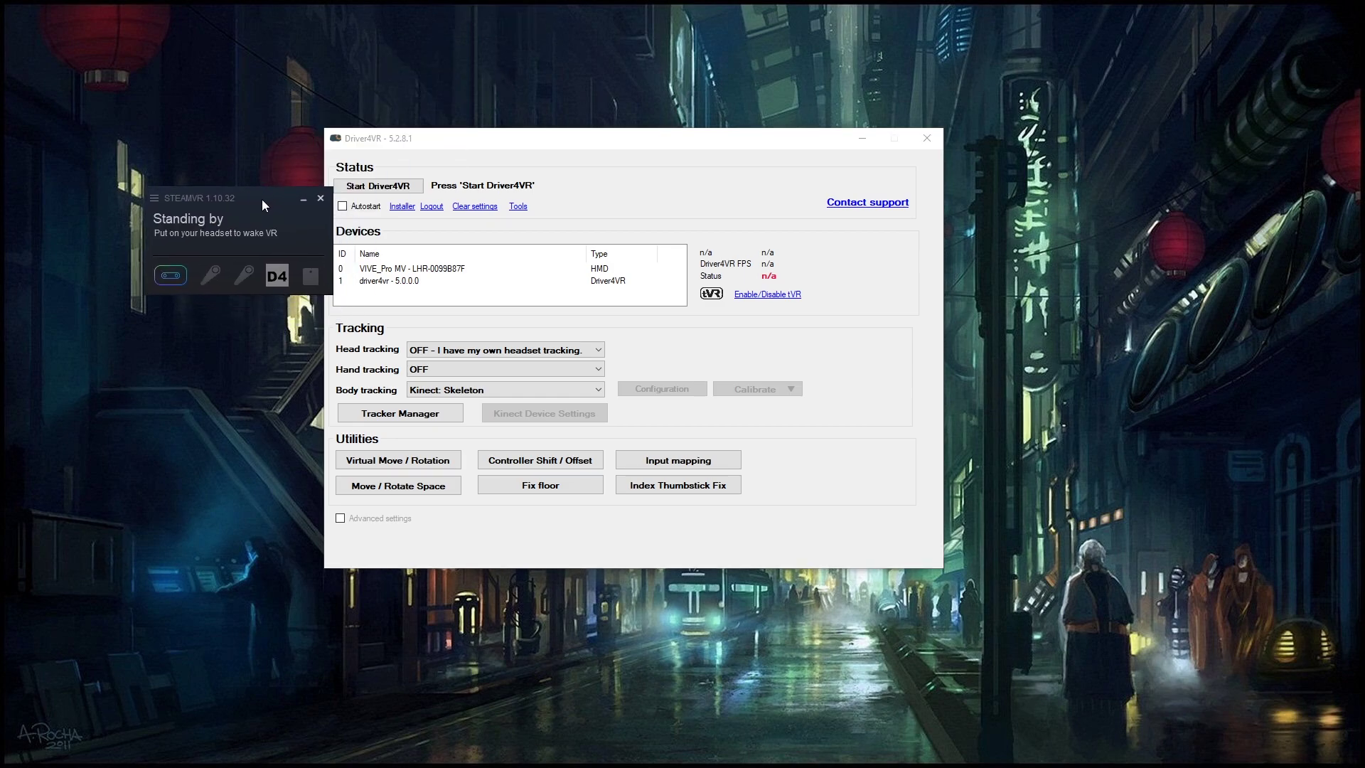
drag(550, 144, 708, 155)
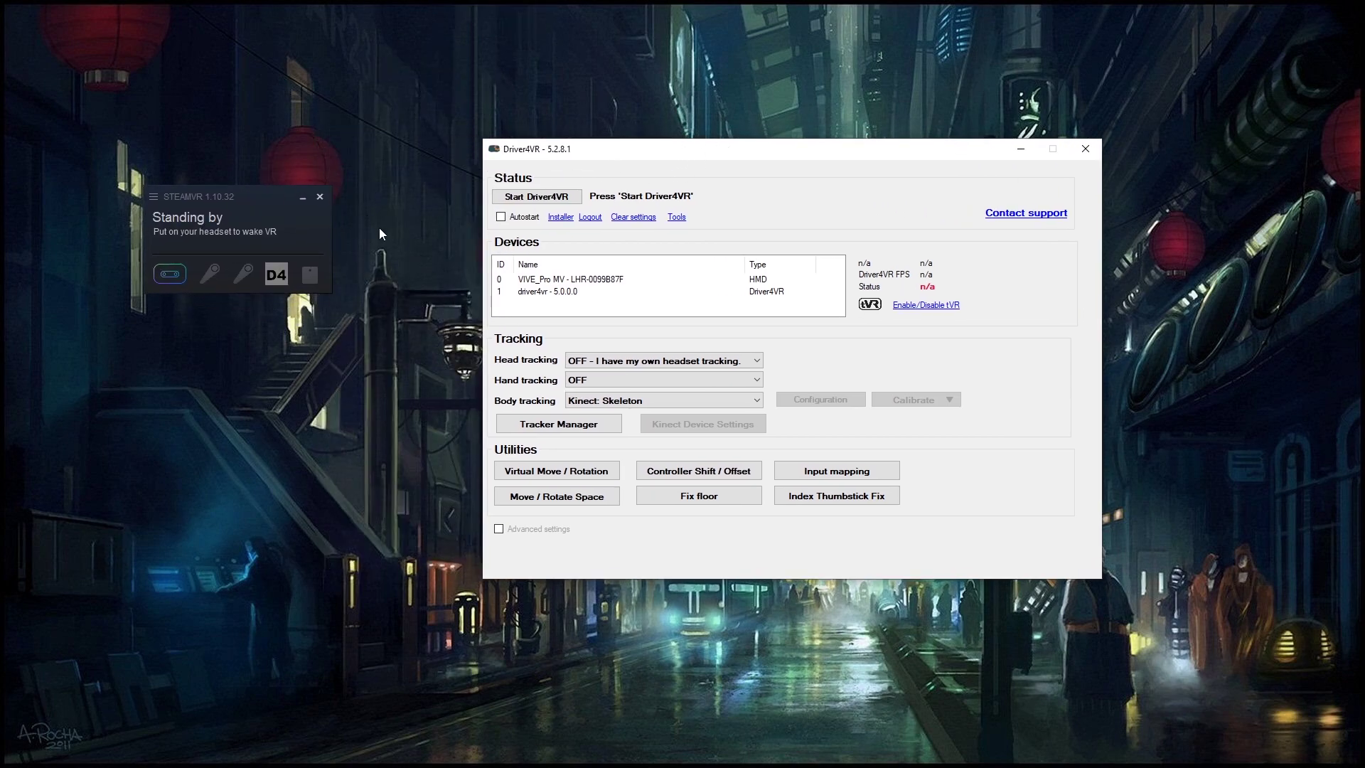
click(155, 198)
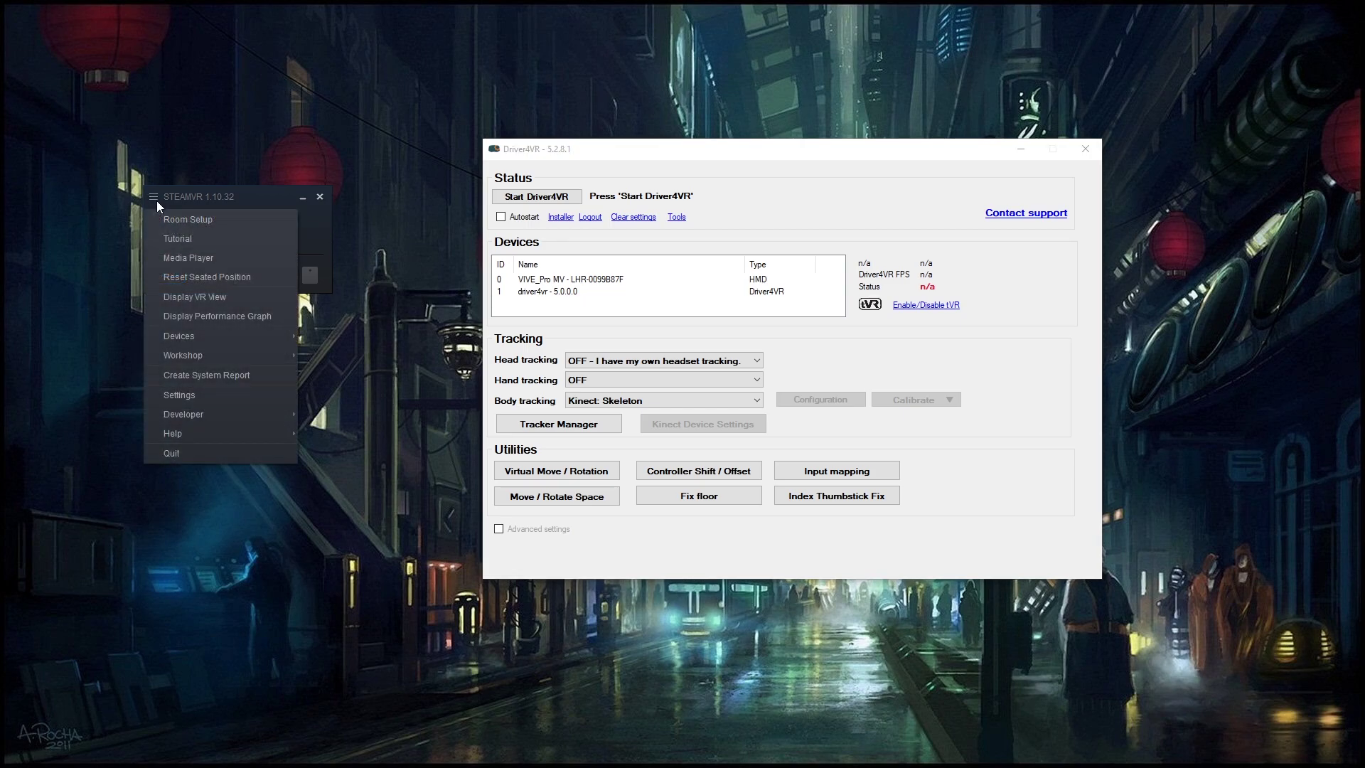
click(174, 453)
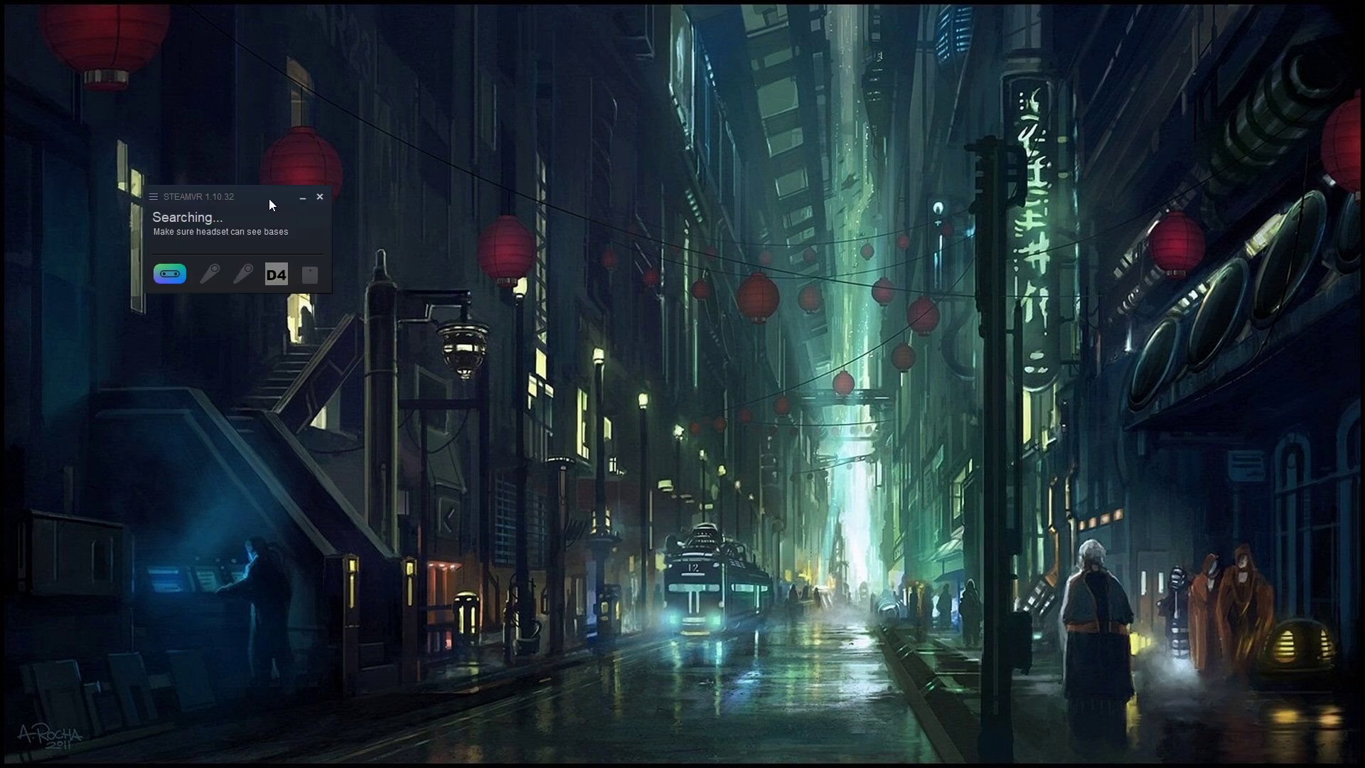
Step: Reposition the SteamVR status window, close Driver4VR and open the SteamVR settings
drag(269, 200, 568, 250)
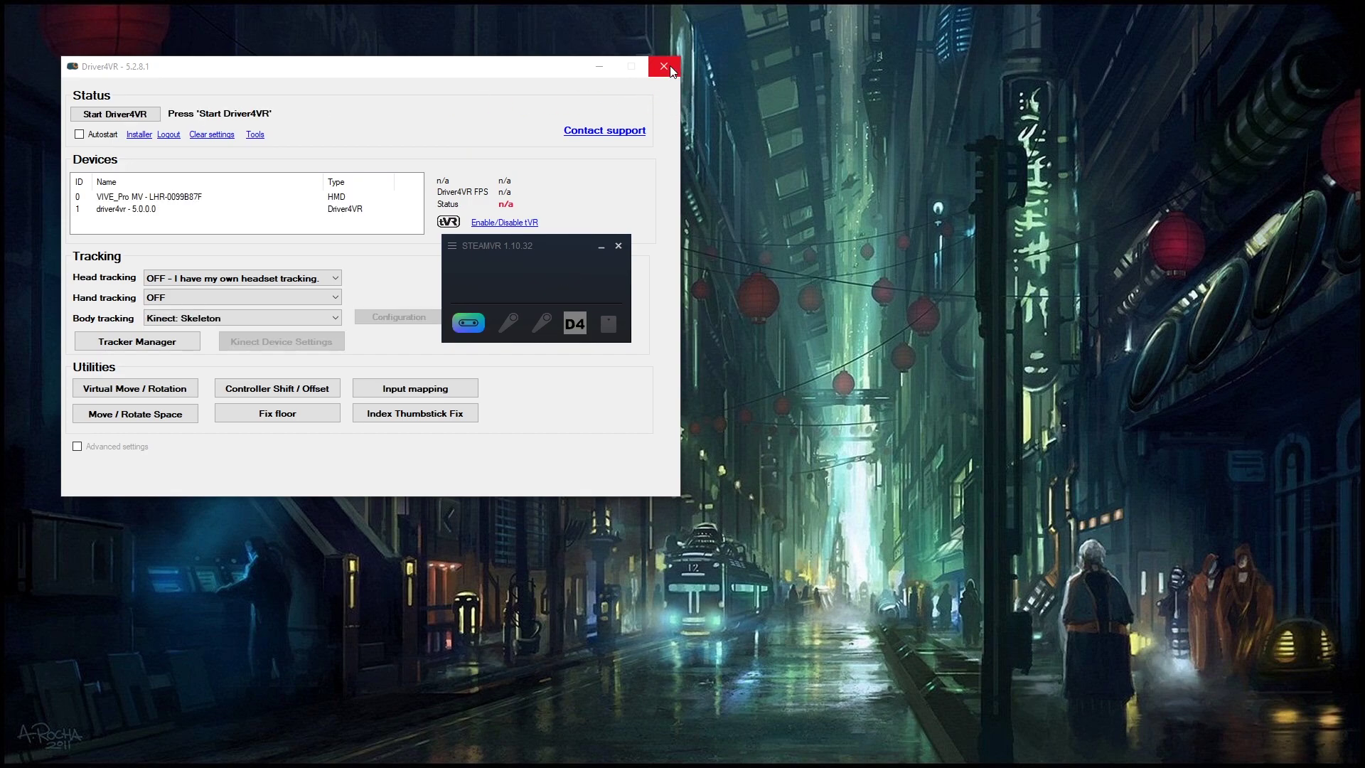
click(670, 67)
click(459, 244)
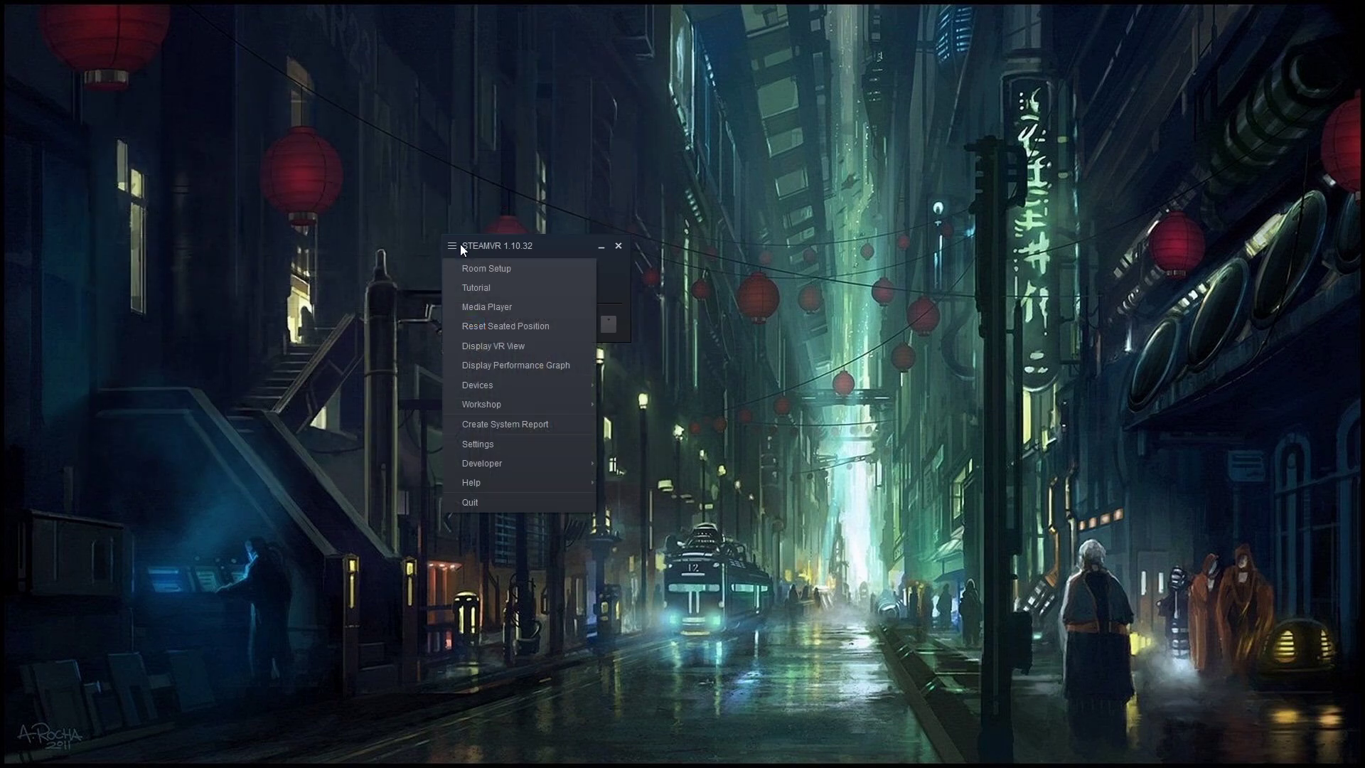
click(480, 444)
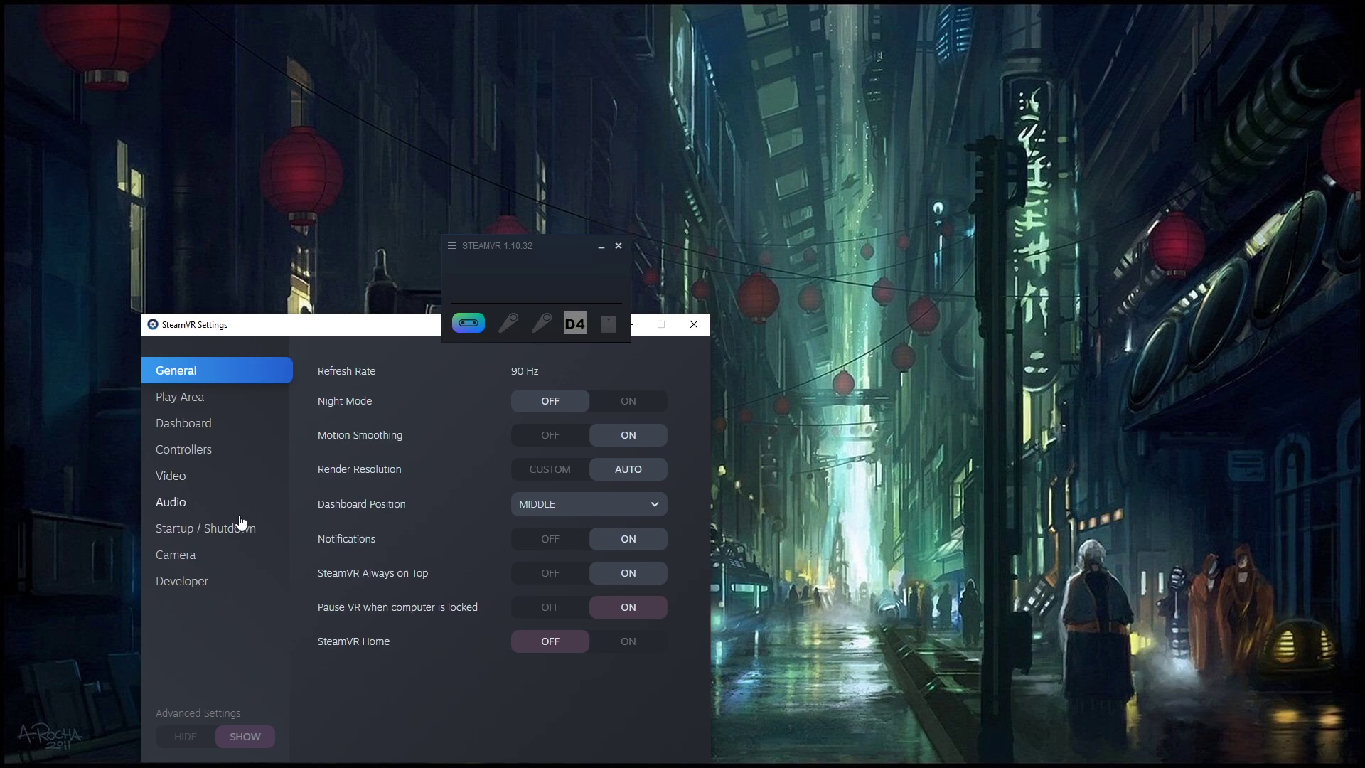
Step: Check the driver4vr entry among the add-ons in SteamVR's startup and shutdown settings, leaving the settings when done
click(233, 581)
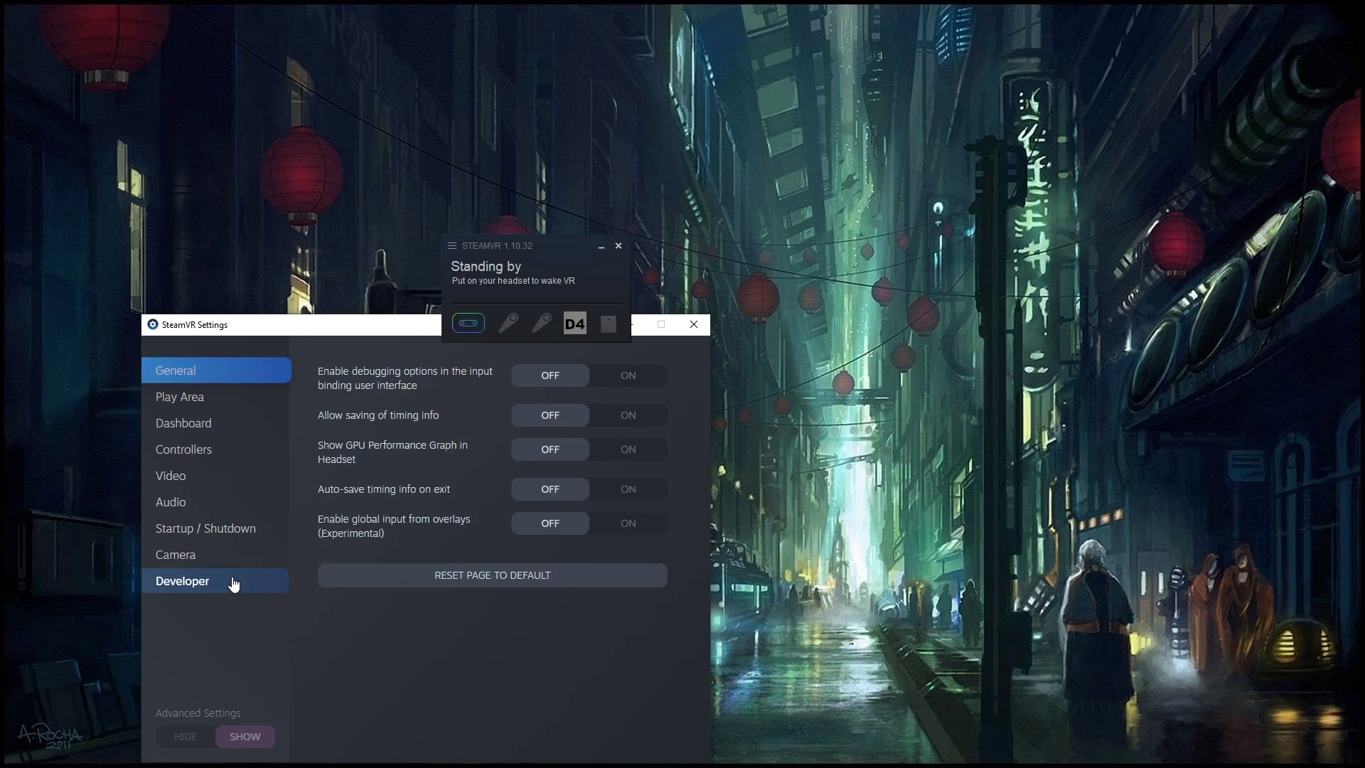
click(221, 446)
click(226, 449)
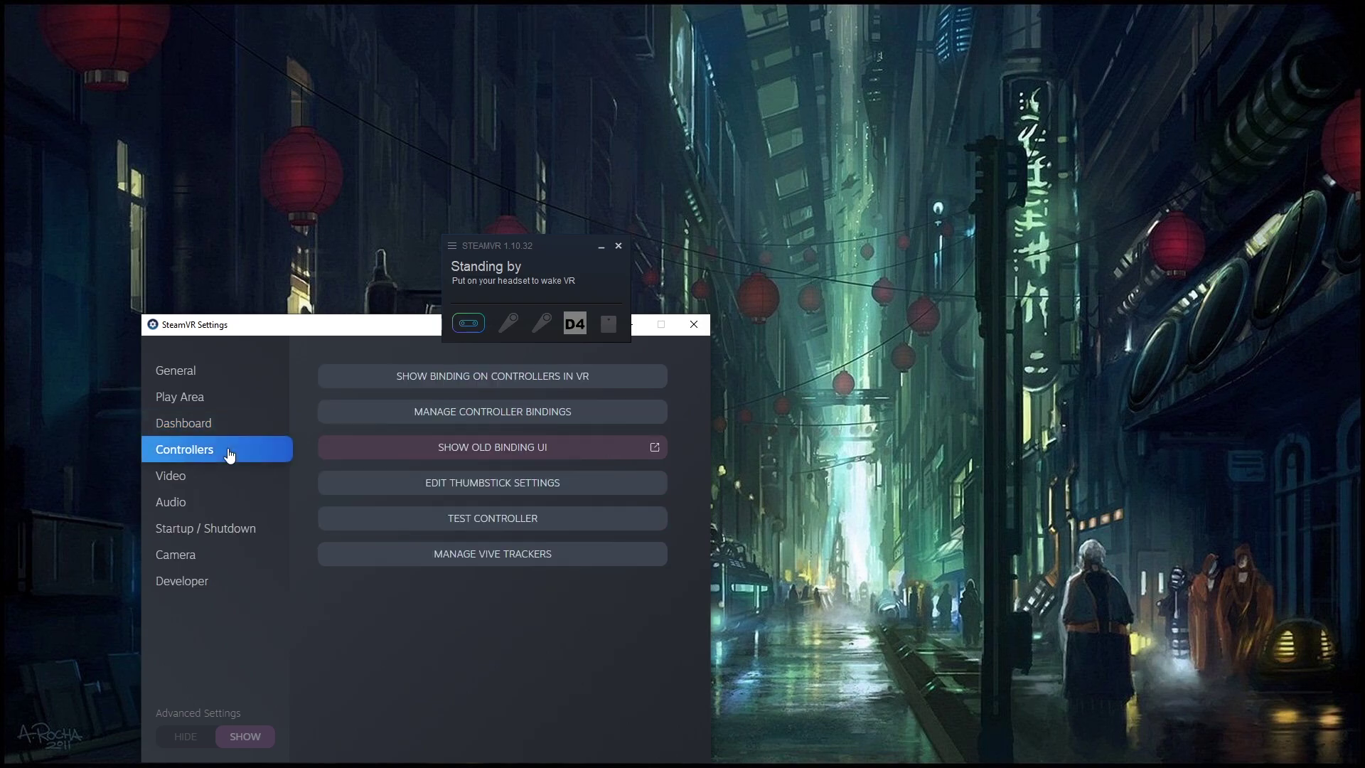
click(221, 526)
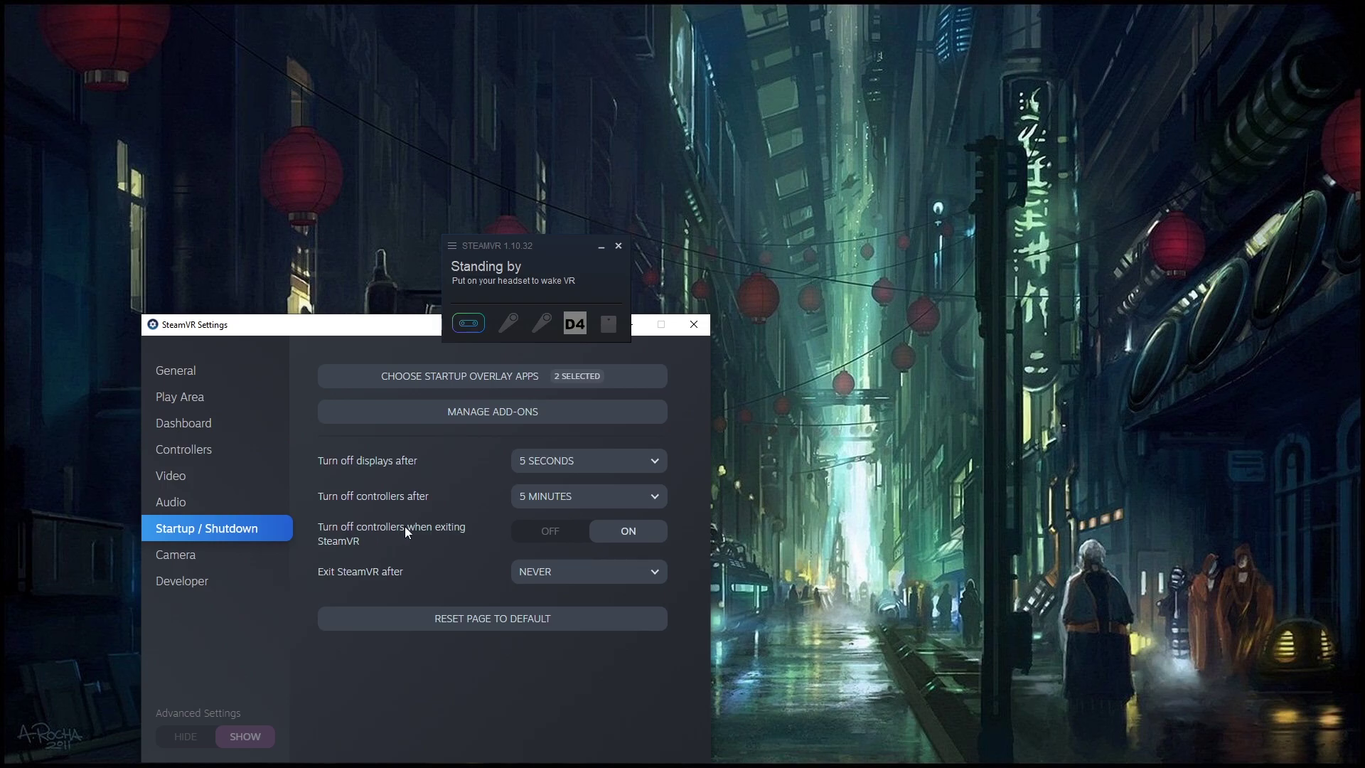
click(460, 419)
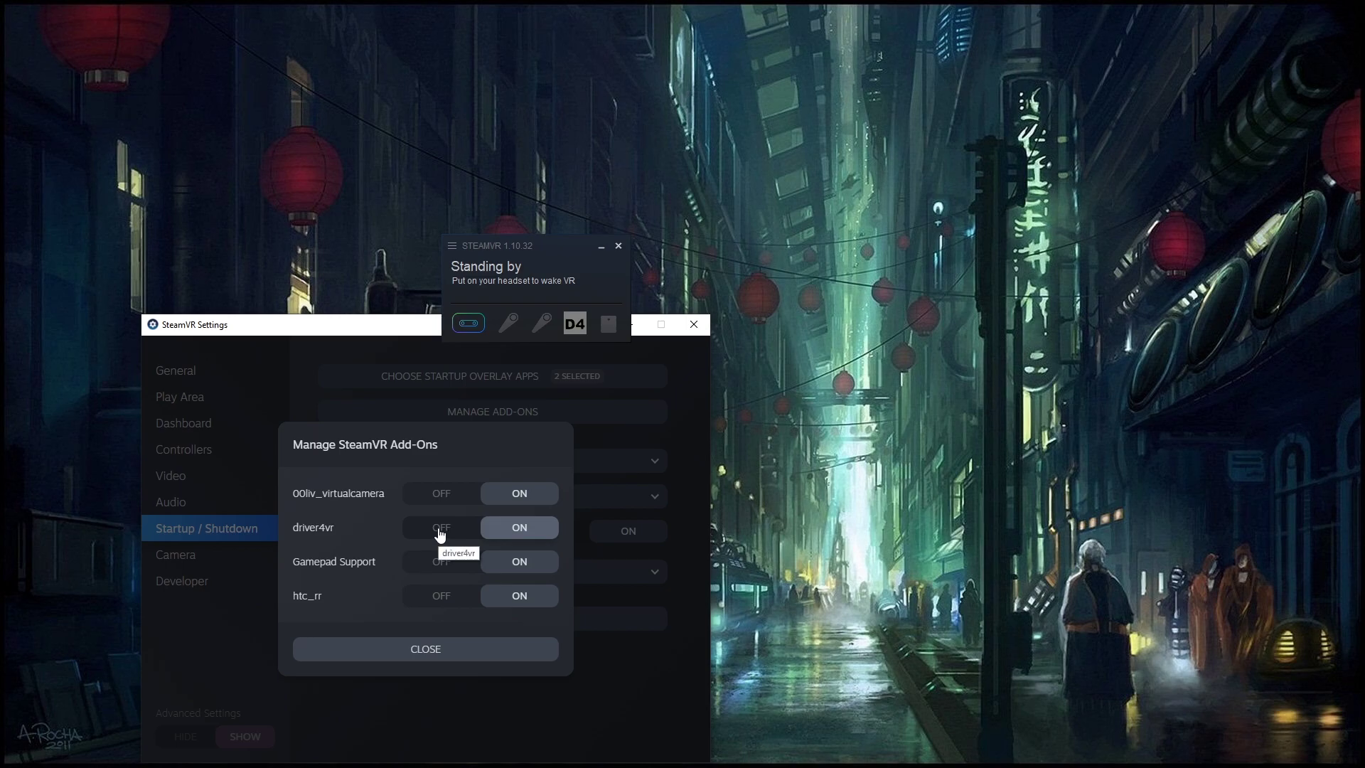
click(433, 657)
click(694, 325)
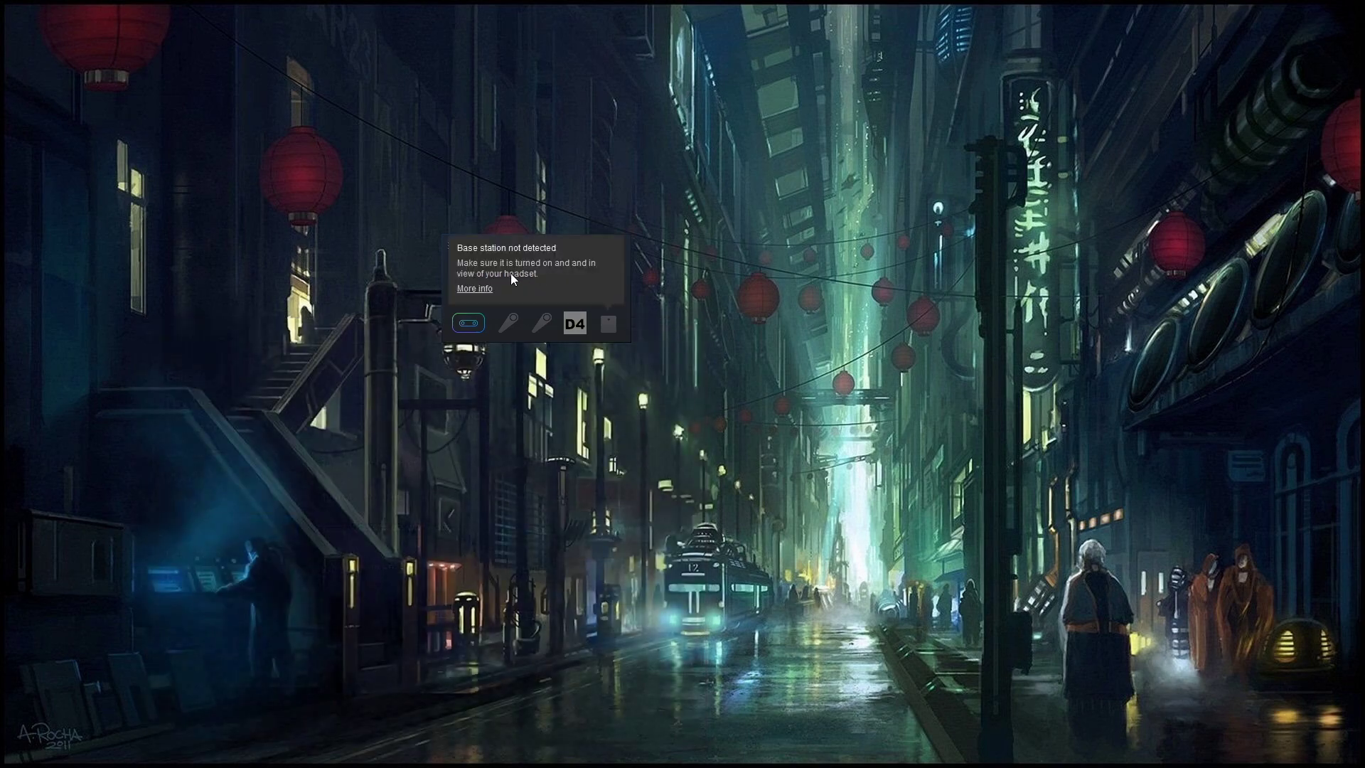
mouse_move(535, 332)
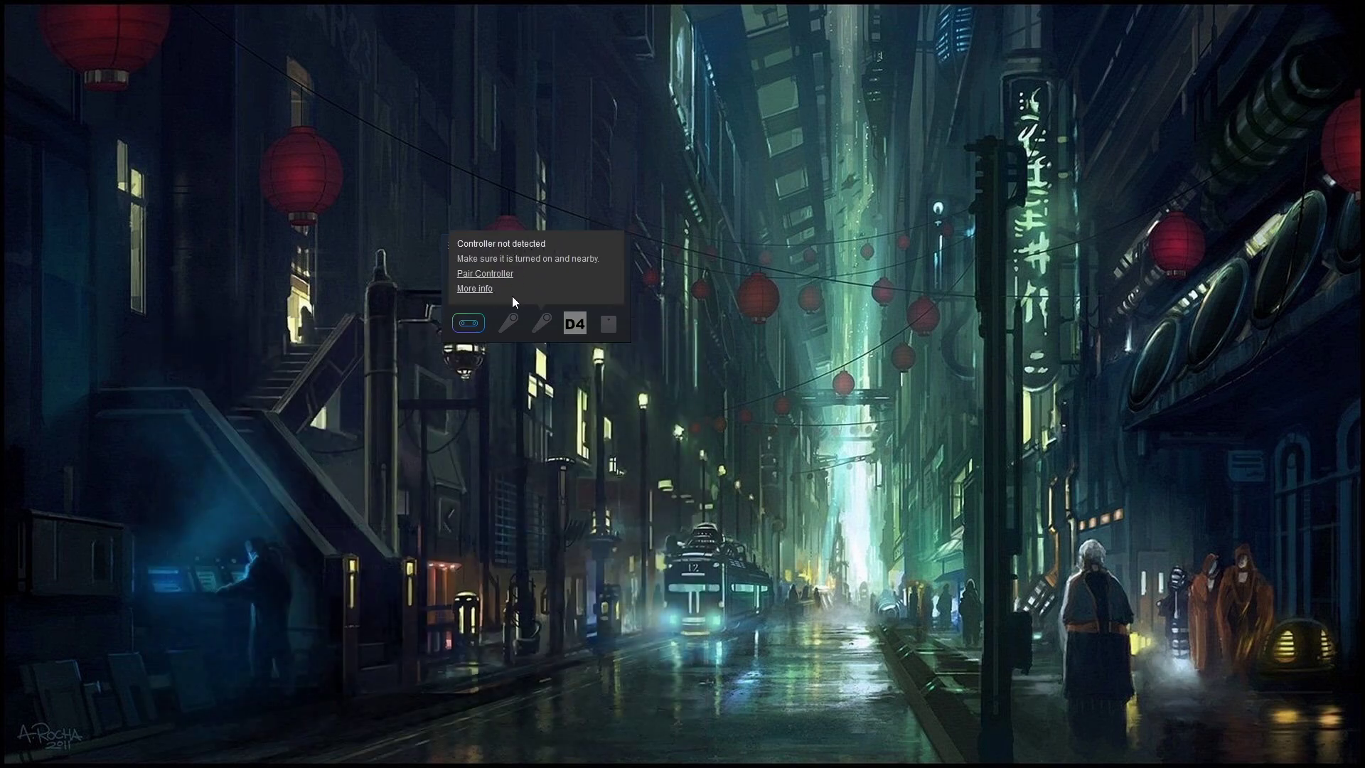
click(485, 277)
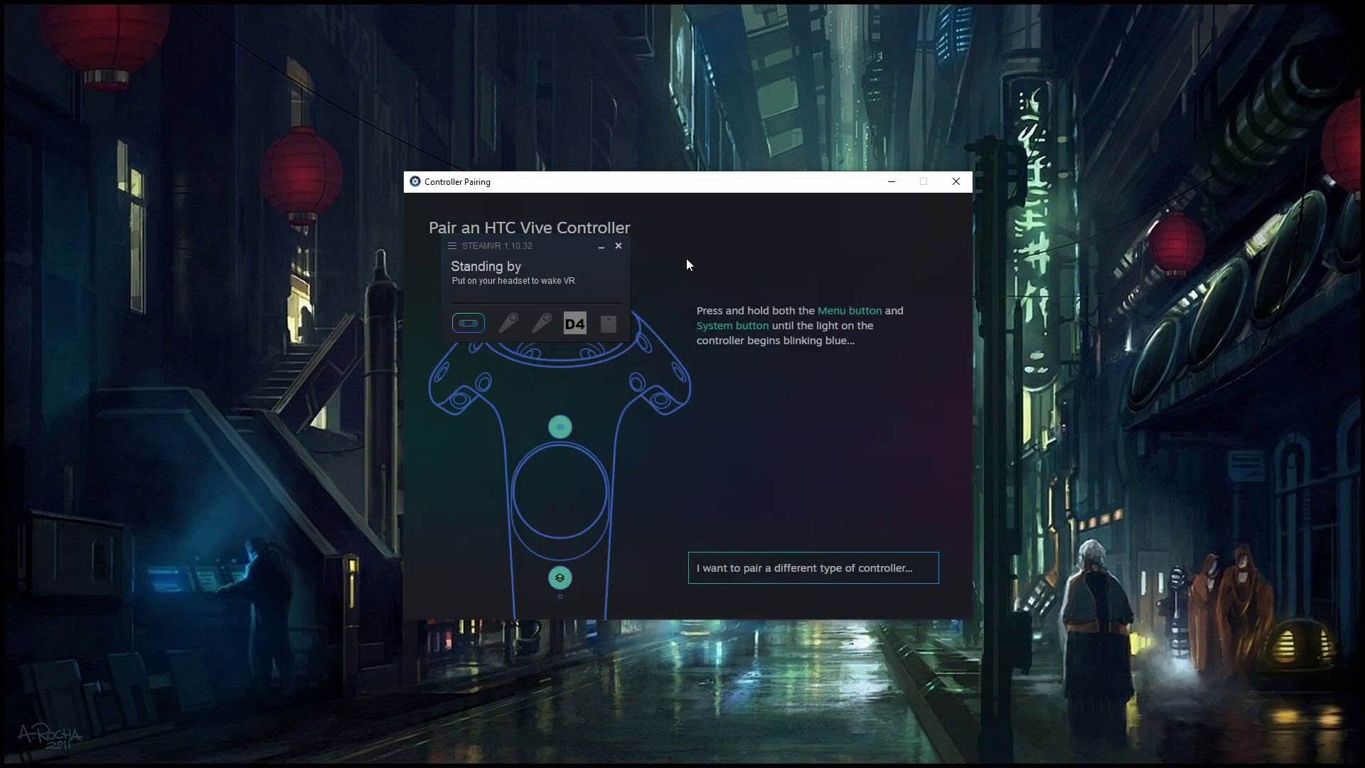
click(956, 183)
Step: Quit SteamVR from its status window
click(452, 246)
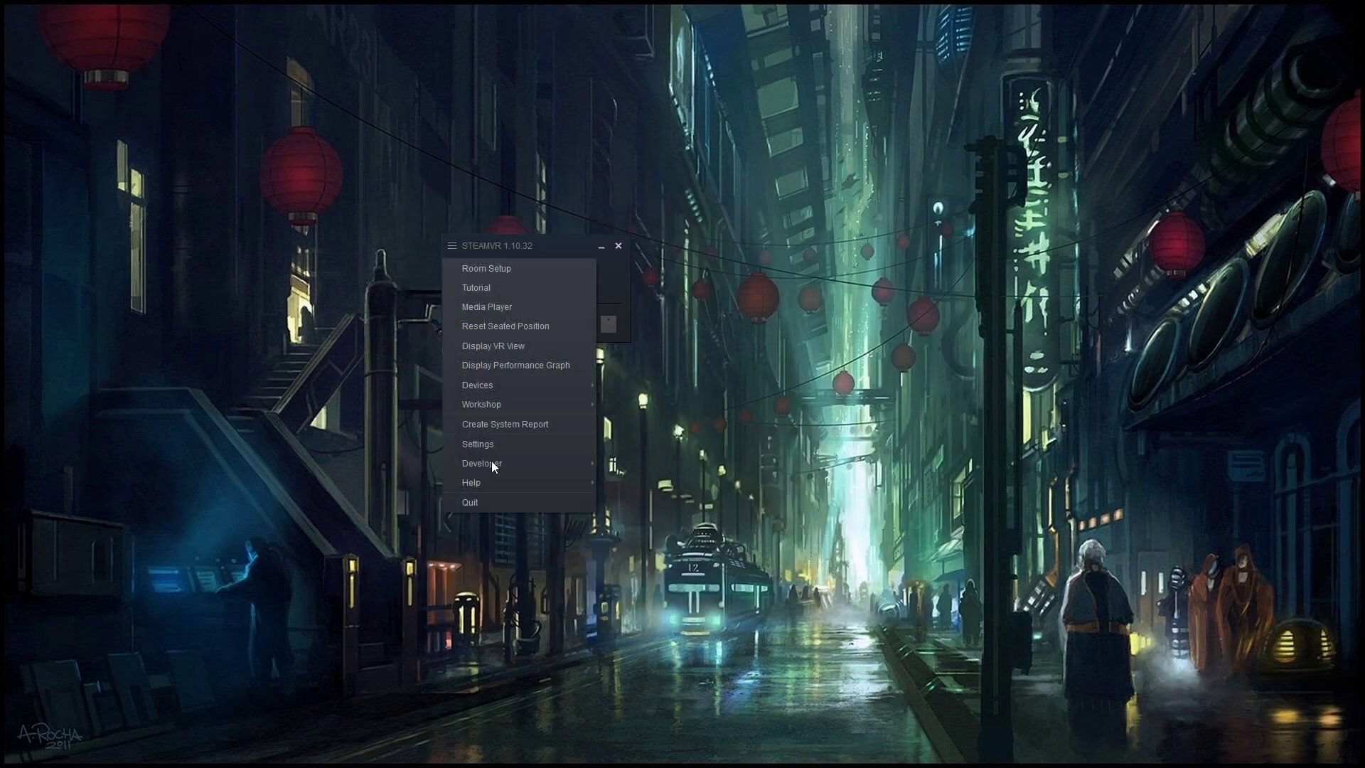
click(494, 511)
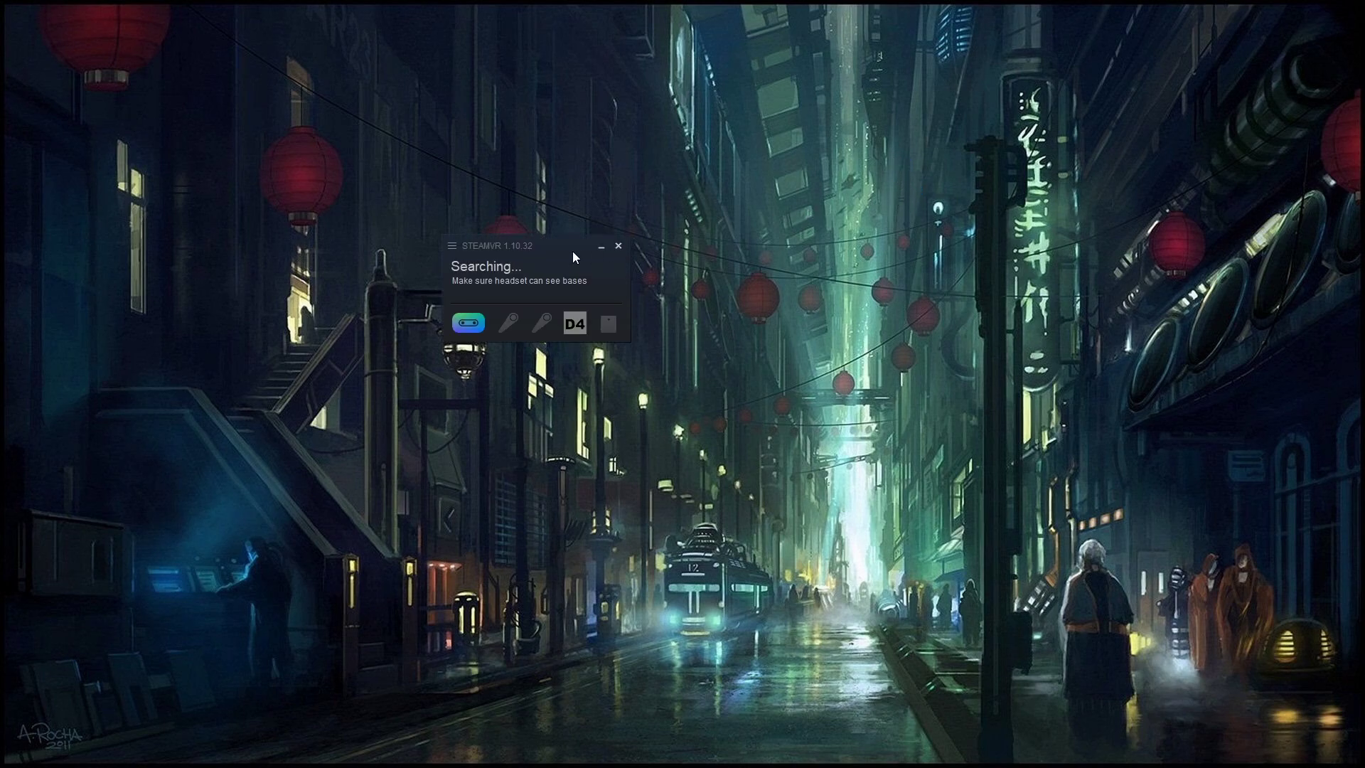
Step: Arrange the SteamVR and Driver4VR windows side by side and highlight Driver4VR's status text
drag(570, 246, 469, 253)
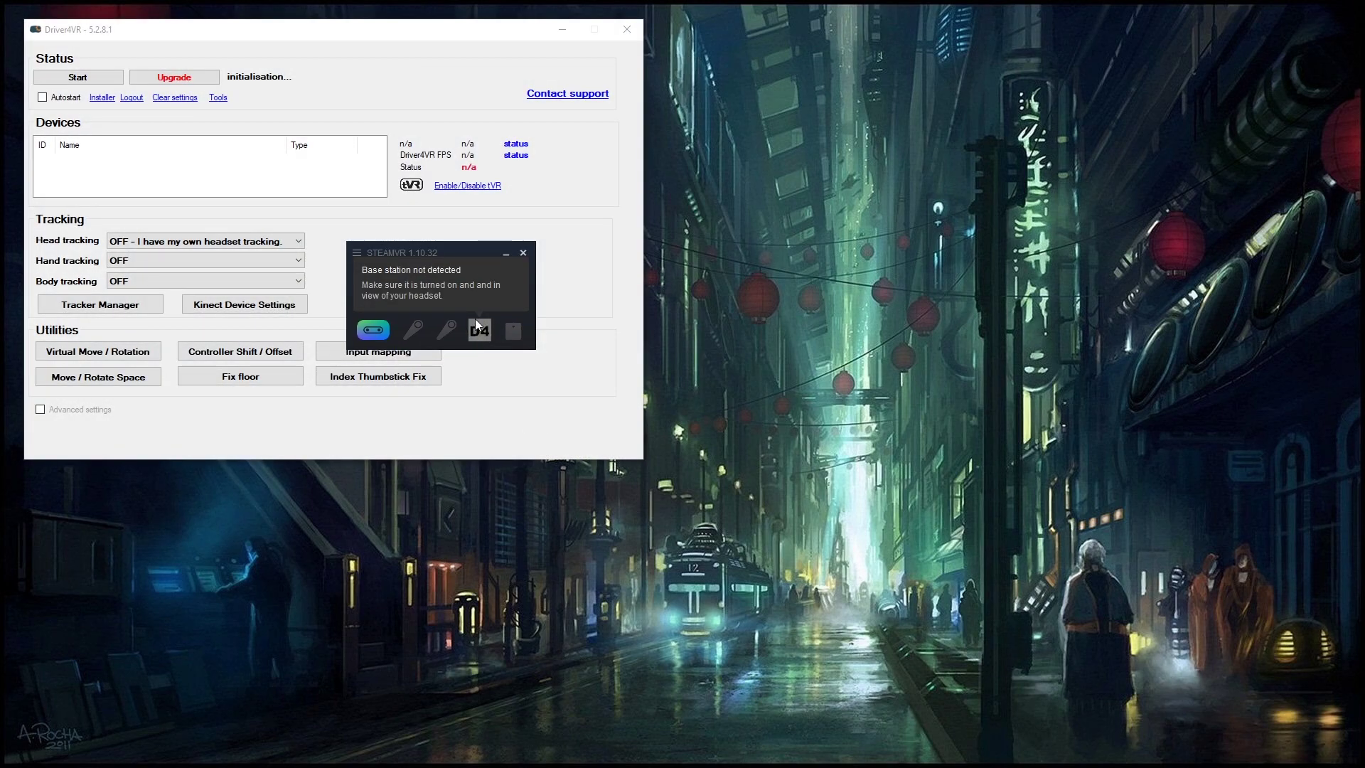
drag(466, 255, 857, 249)
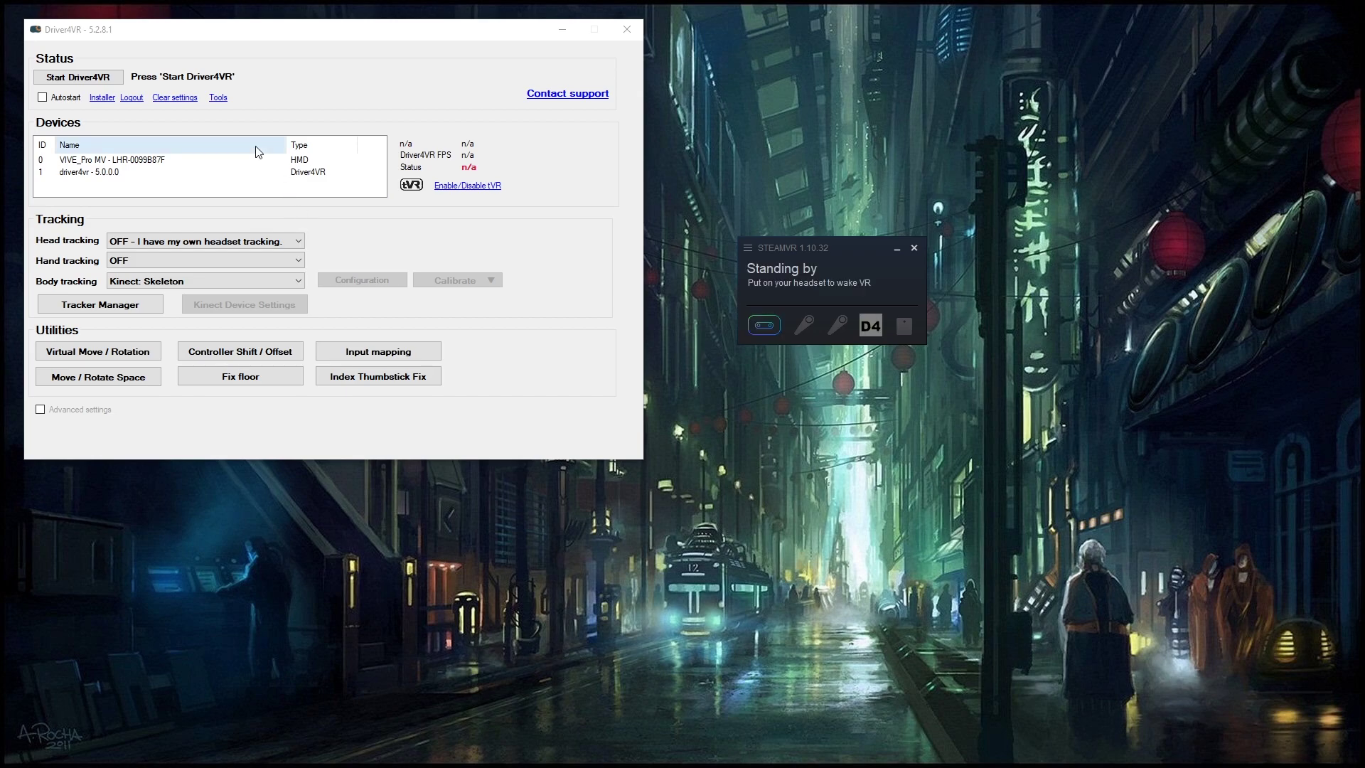
drag(296, 44, 355, 125)
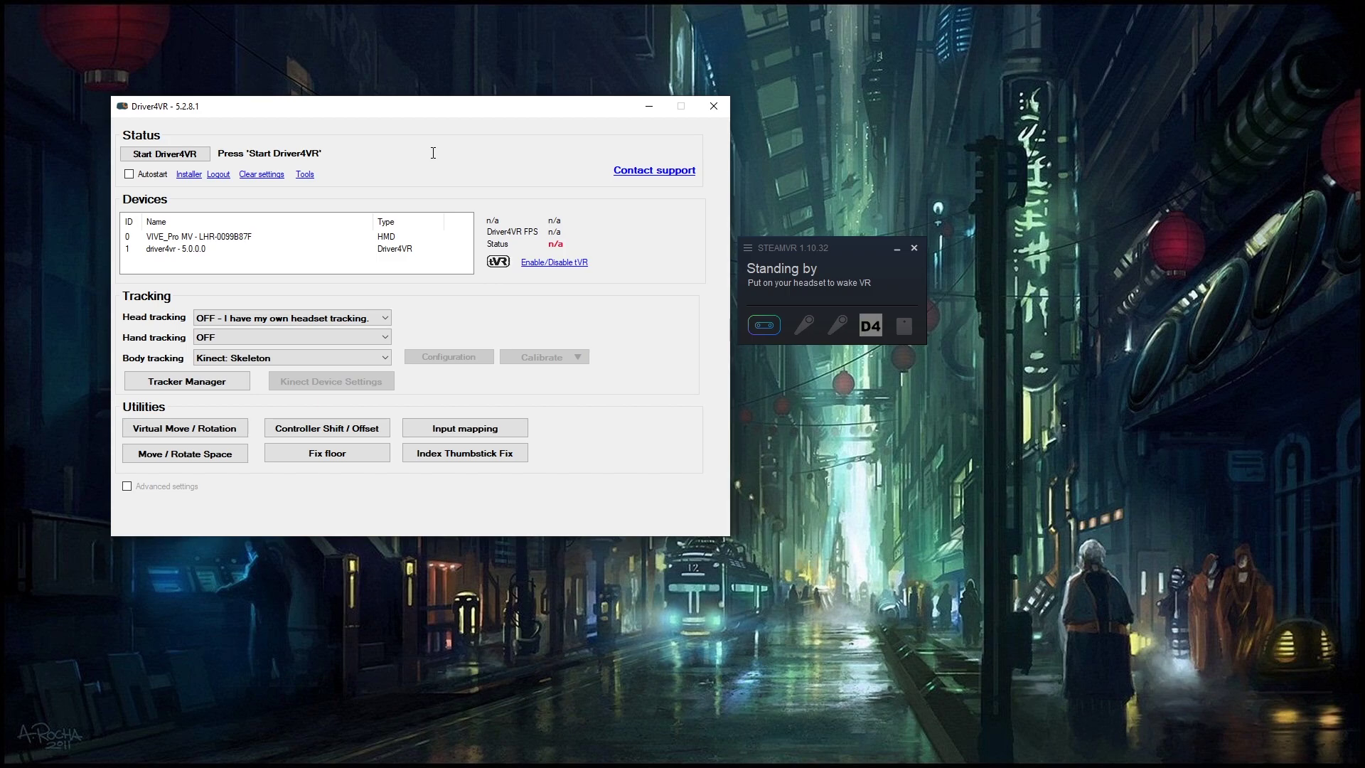
drag(217, 154, 369, 161)
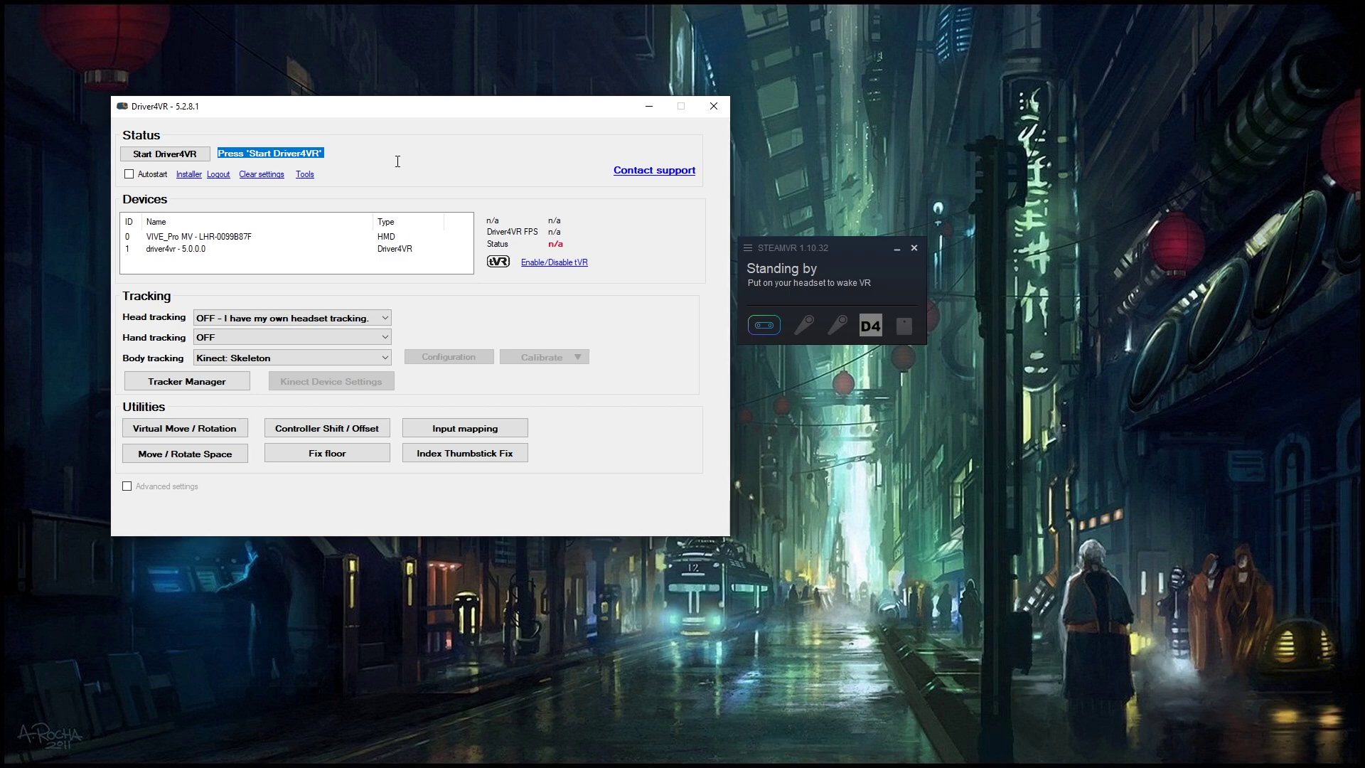
Step: Switch Driver4VR's body tracking to OFF and back to Kinect: Skeleton
click(347, 357)
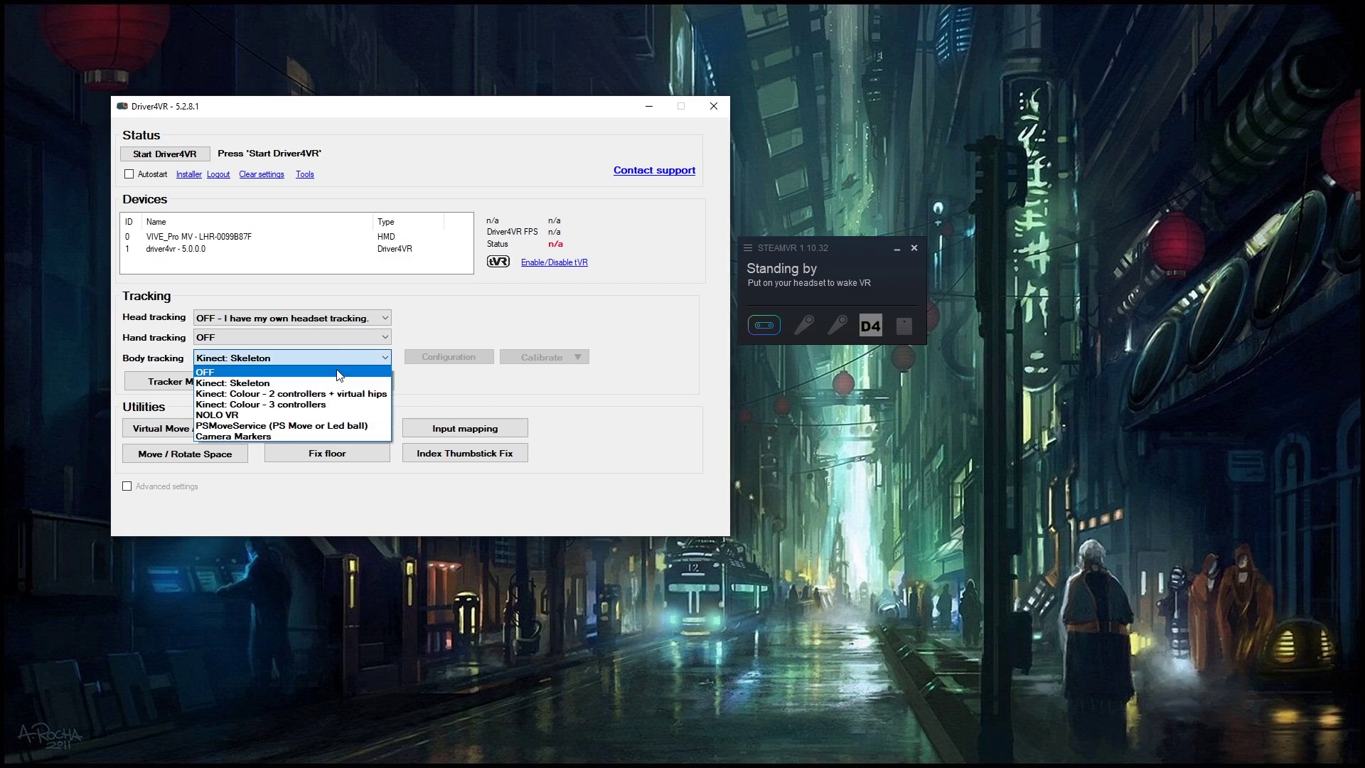
click(345, 369)
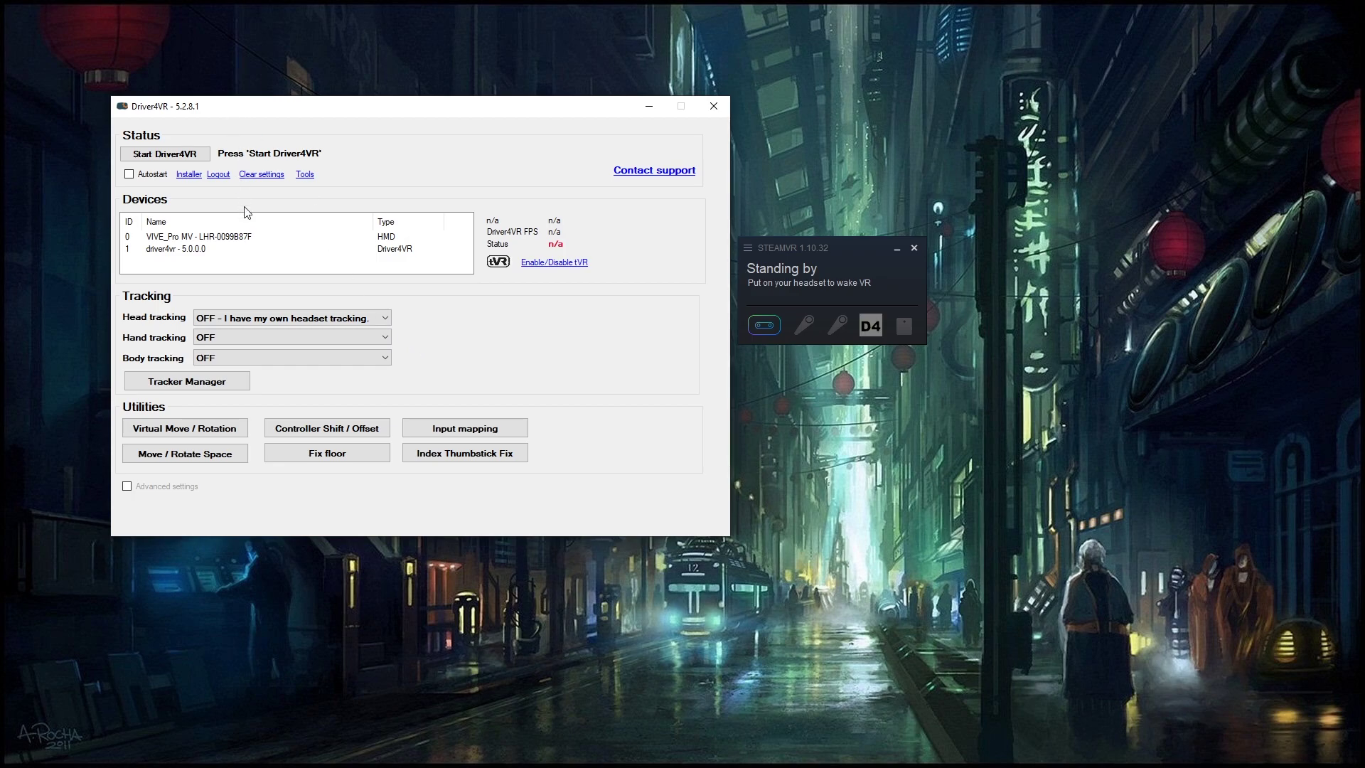
click(250, 361)
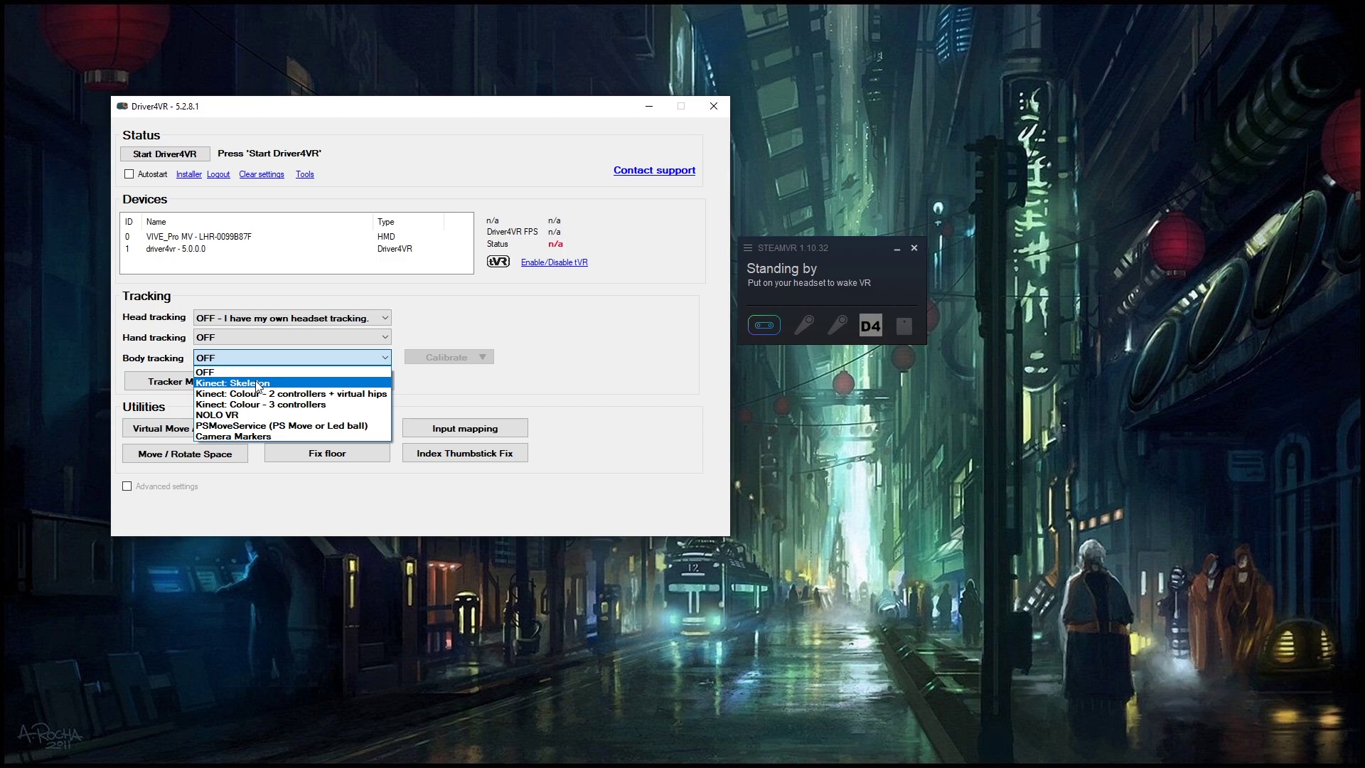
click(256, 386)
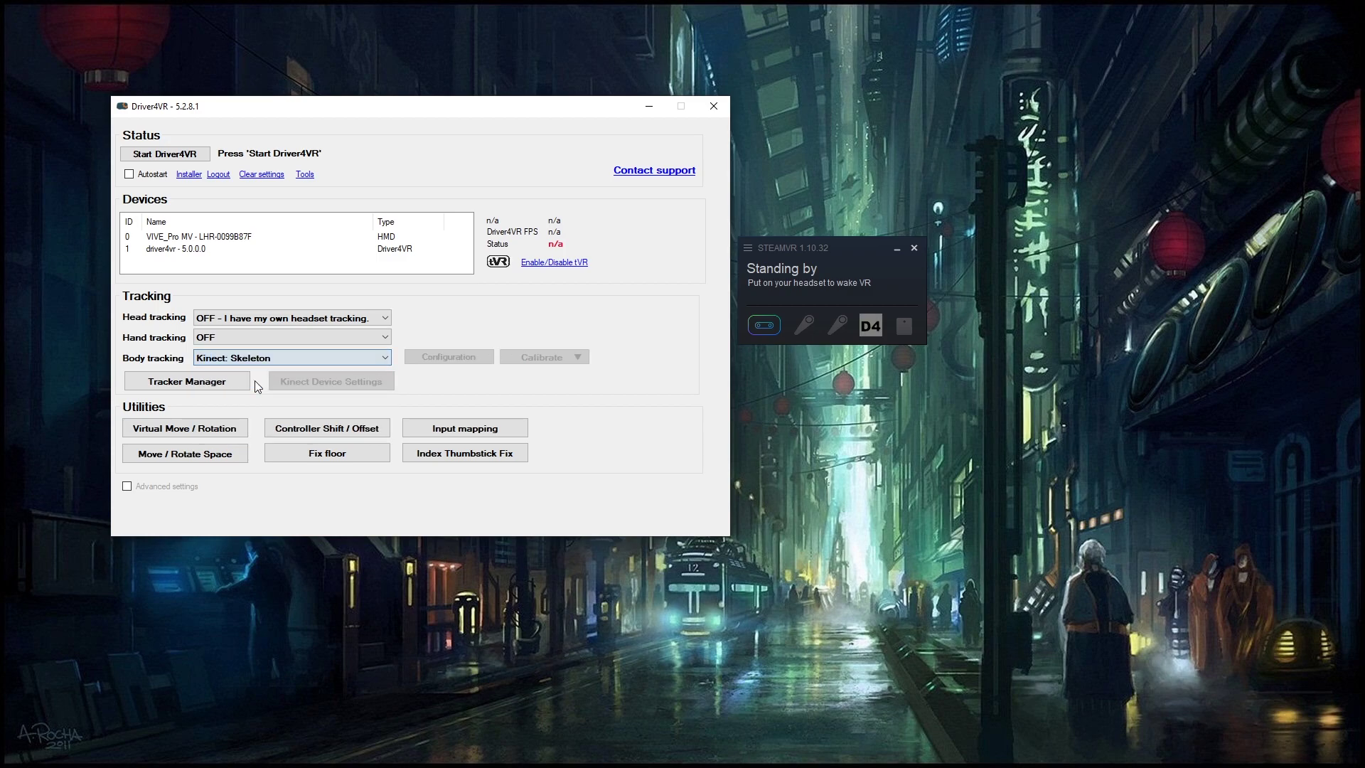
Step: Start Driver4VR with Kinect: Skeleton body tracking and open the New - 2 steps calibration
click(191, 158)
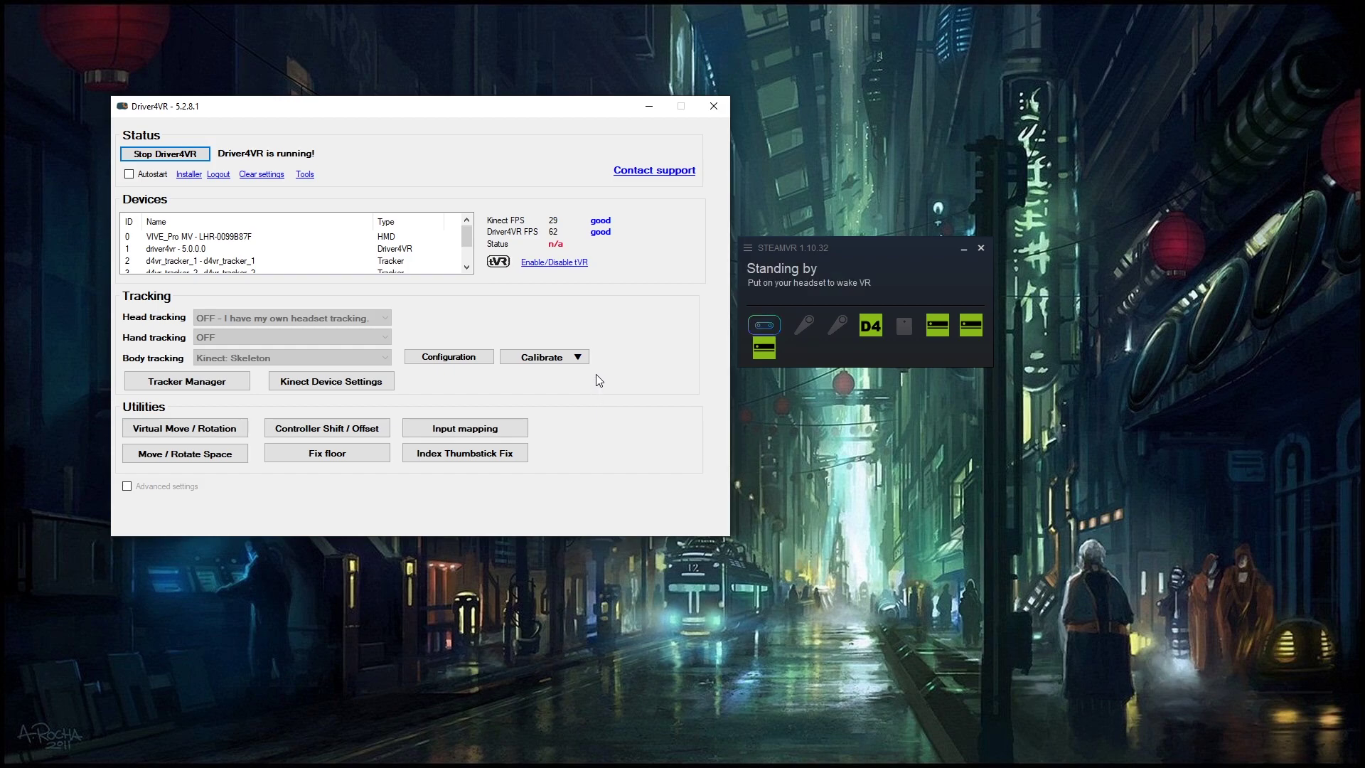
click(584, 359)
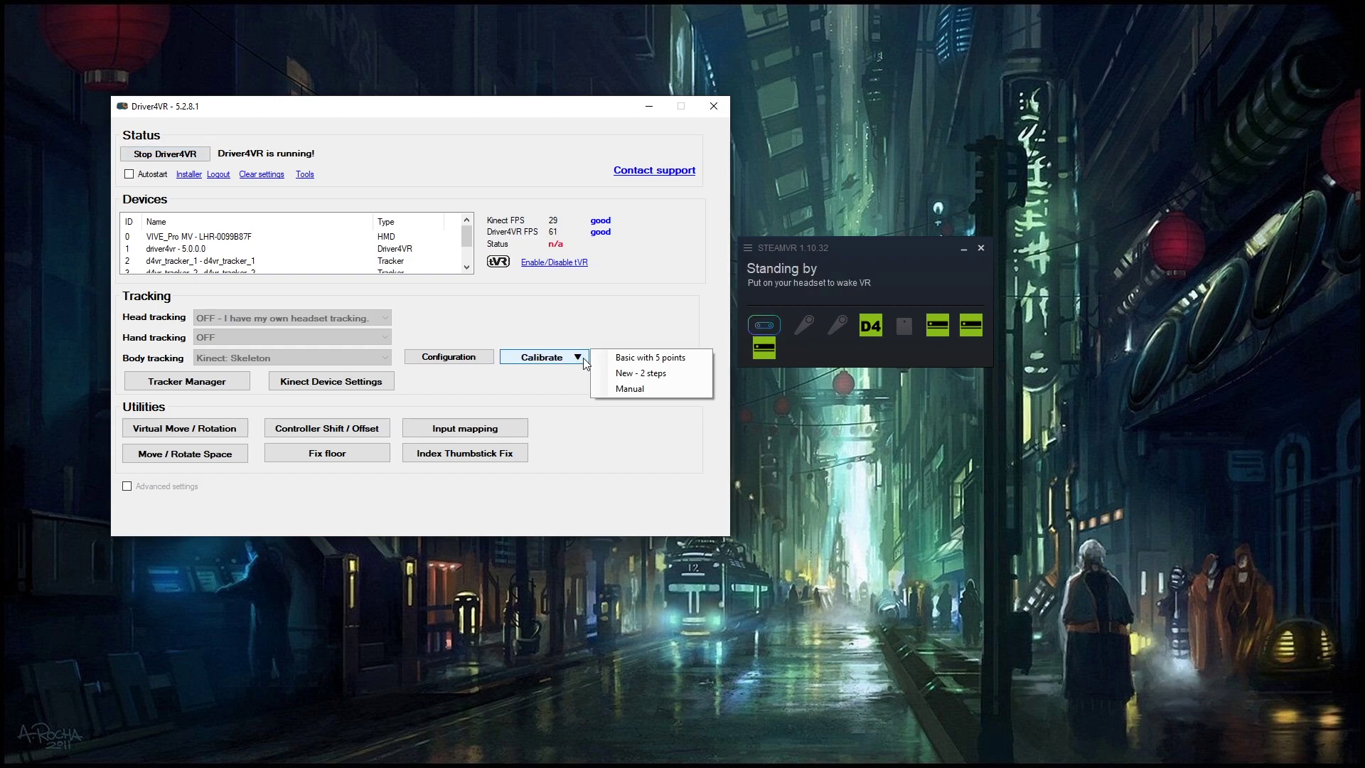
click(611, 374)
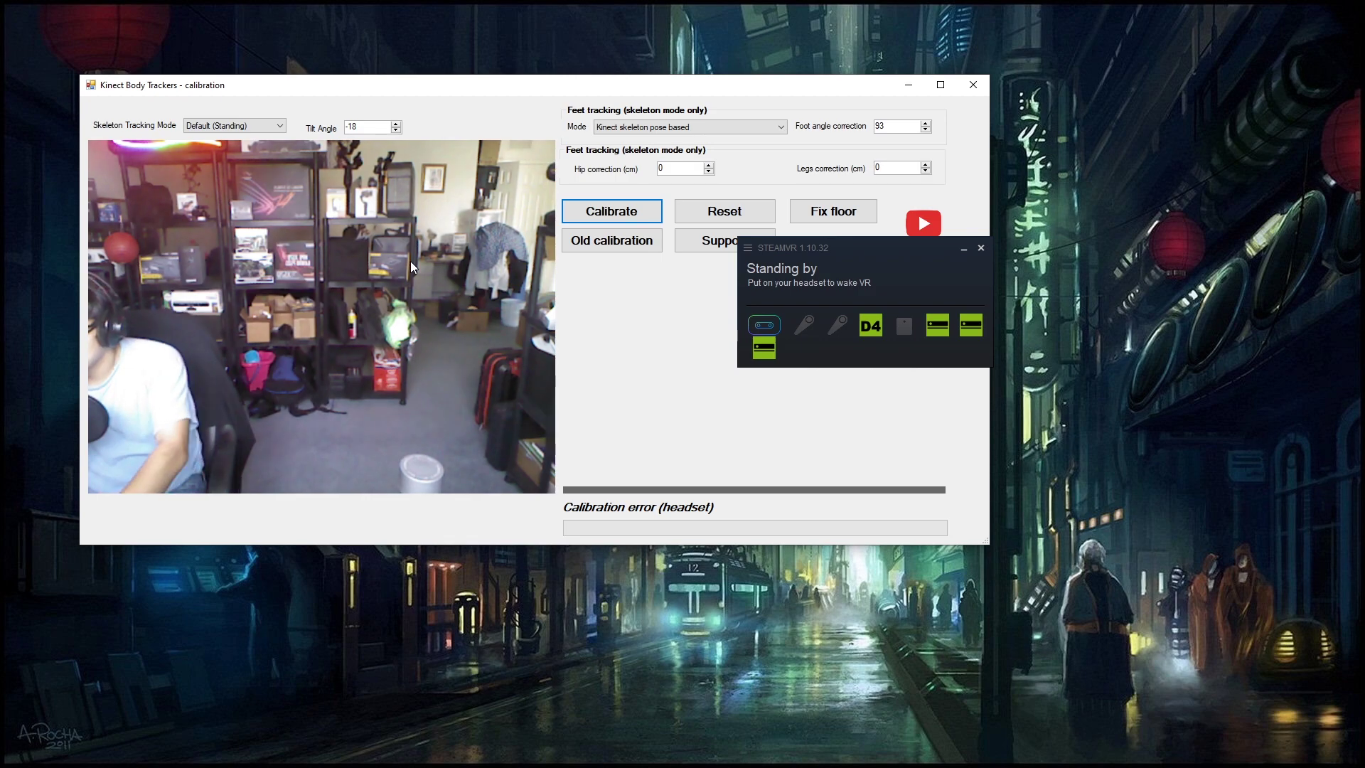
Step: Close the Kinect body tracker calibration window and quit SteamVR from its status window
click(980, 85)
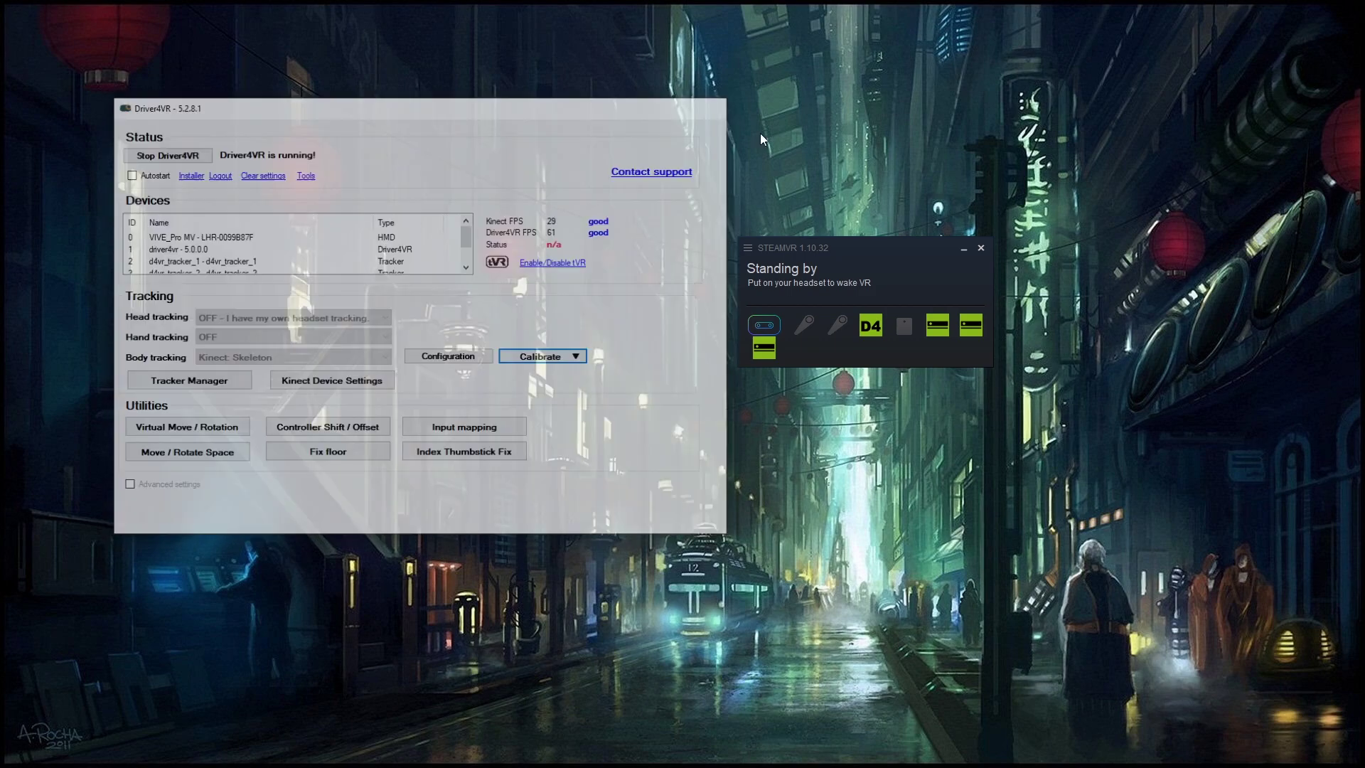
click(981, 248)
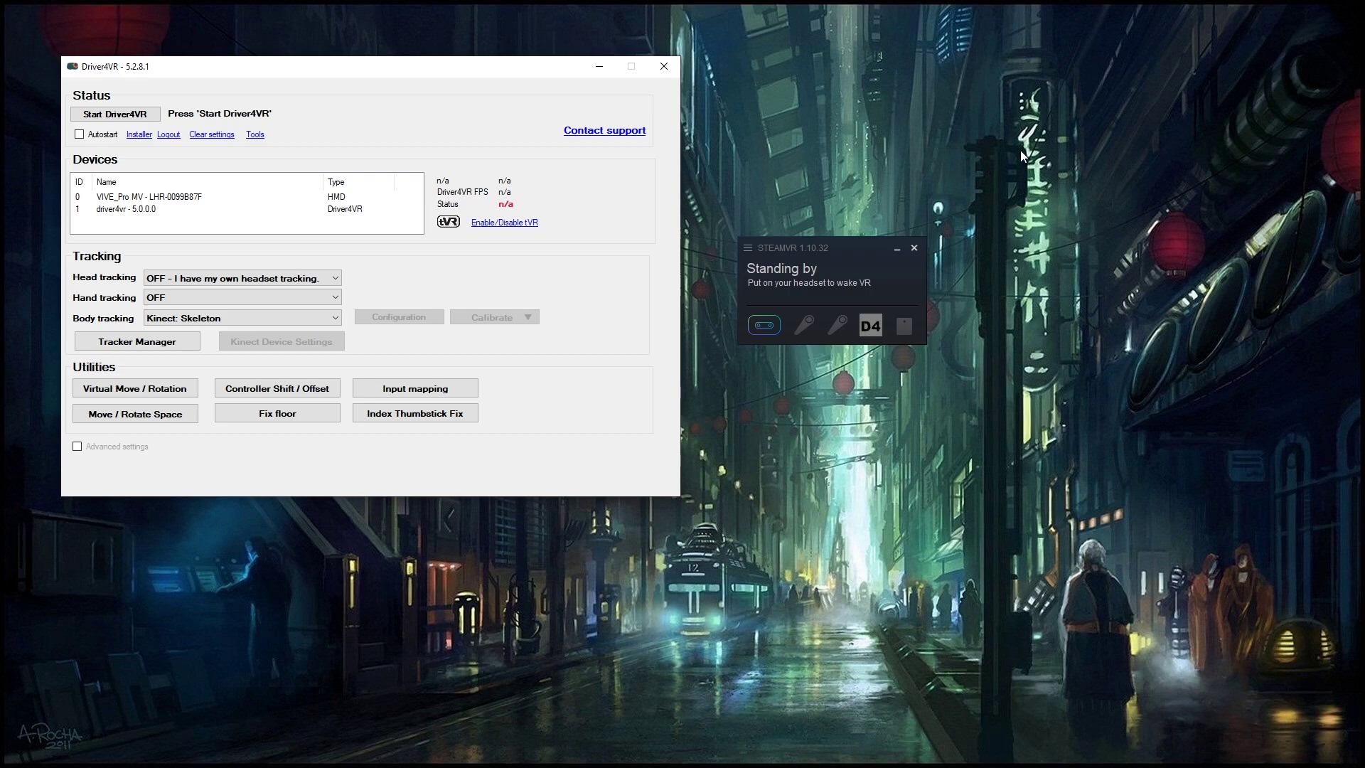
Step: Start Driver4VR again and reopen the New - 2 steps calibration for the Kinect body trackers
click(143, 118)
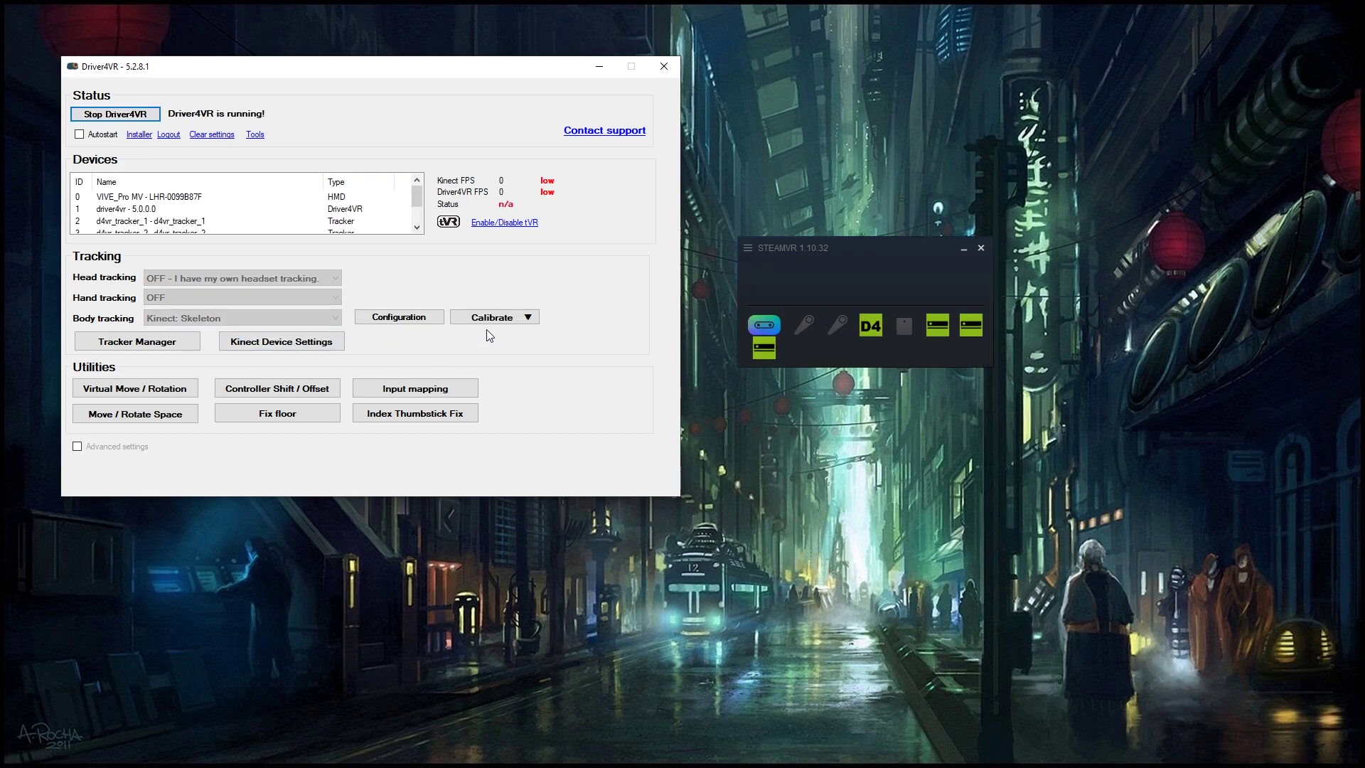
click(495, 321)
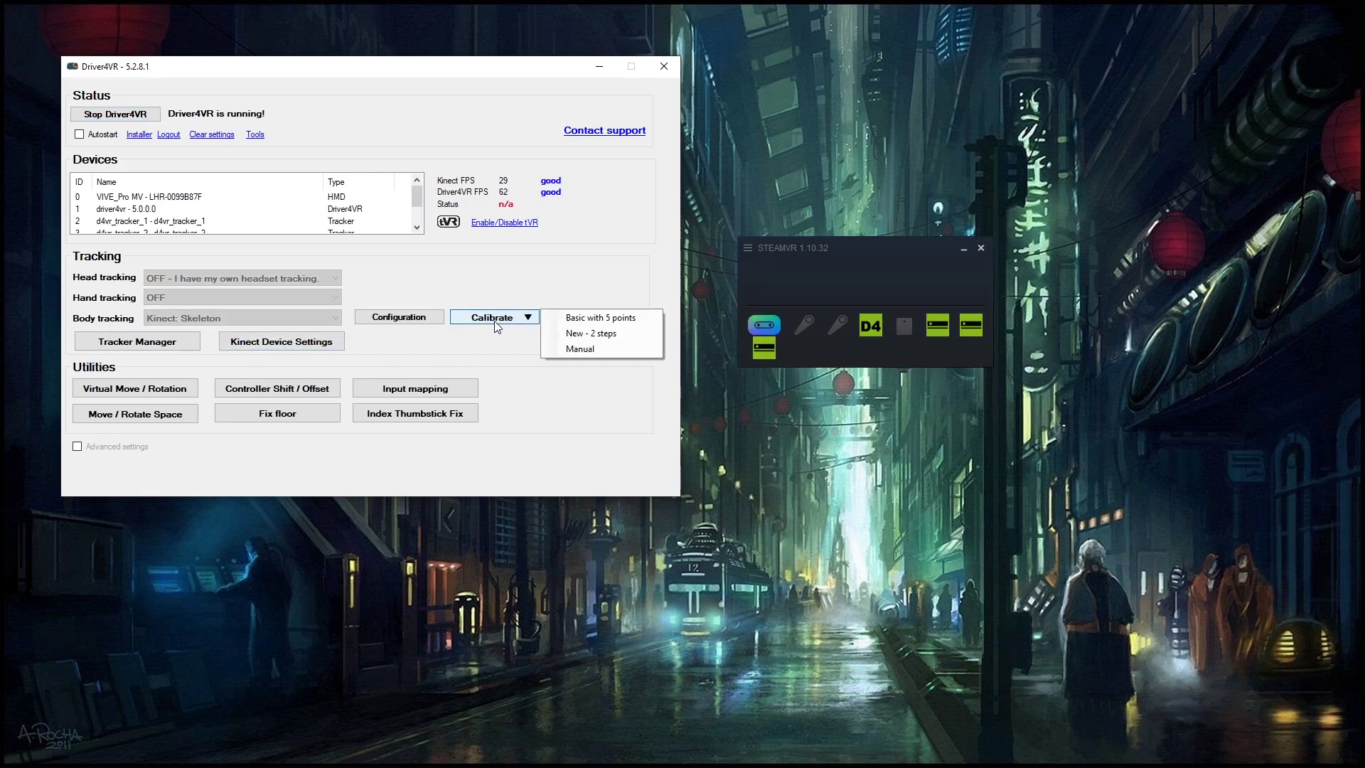
click(560, 331)
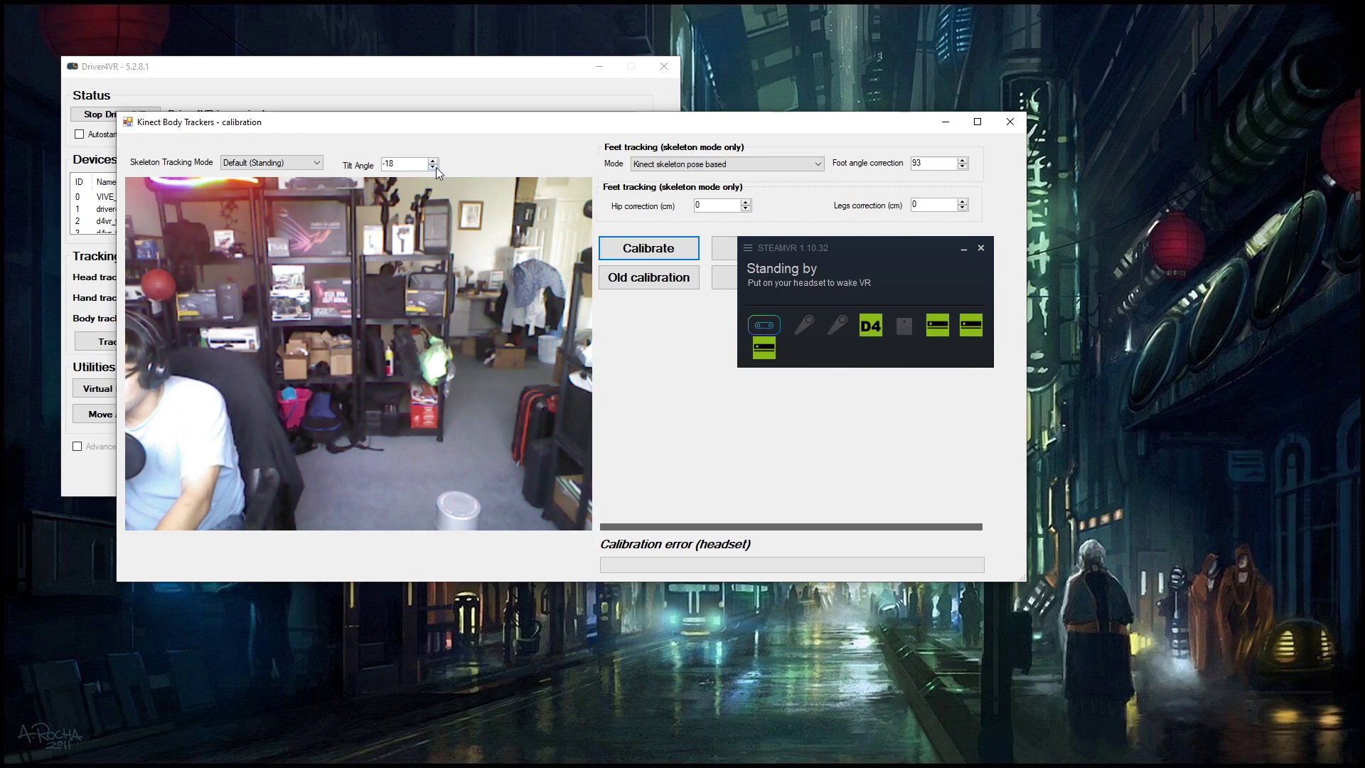
Step: Try the Kinect tilt angle at -19 and set it back to -18, repeating the change to compare the camera view
key(Down)
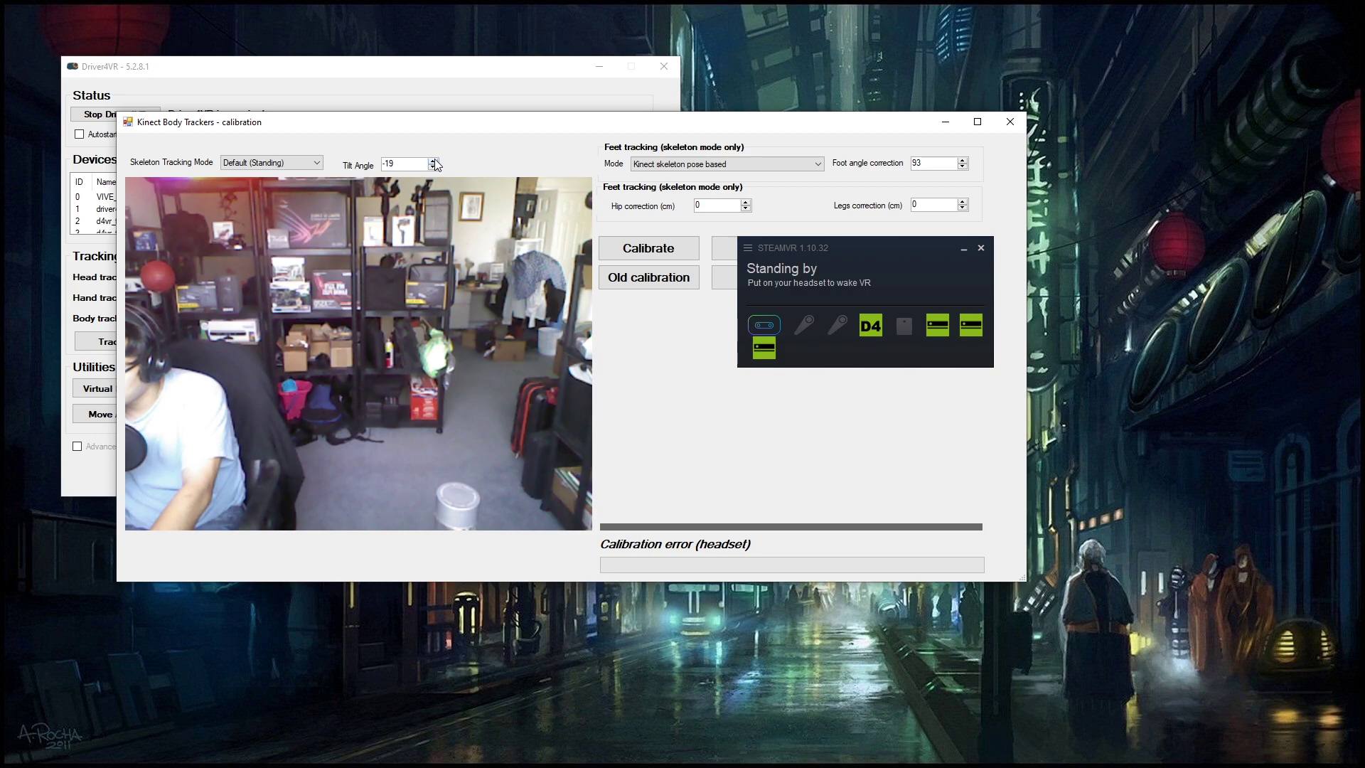
click(435, 161)
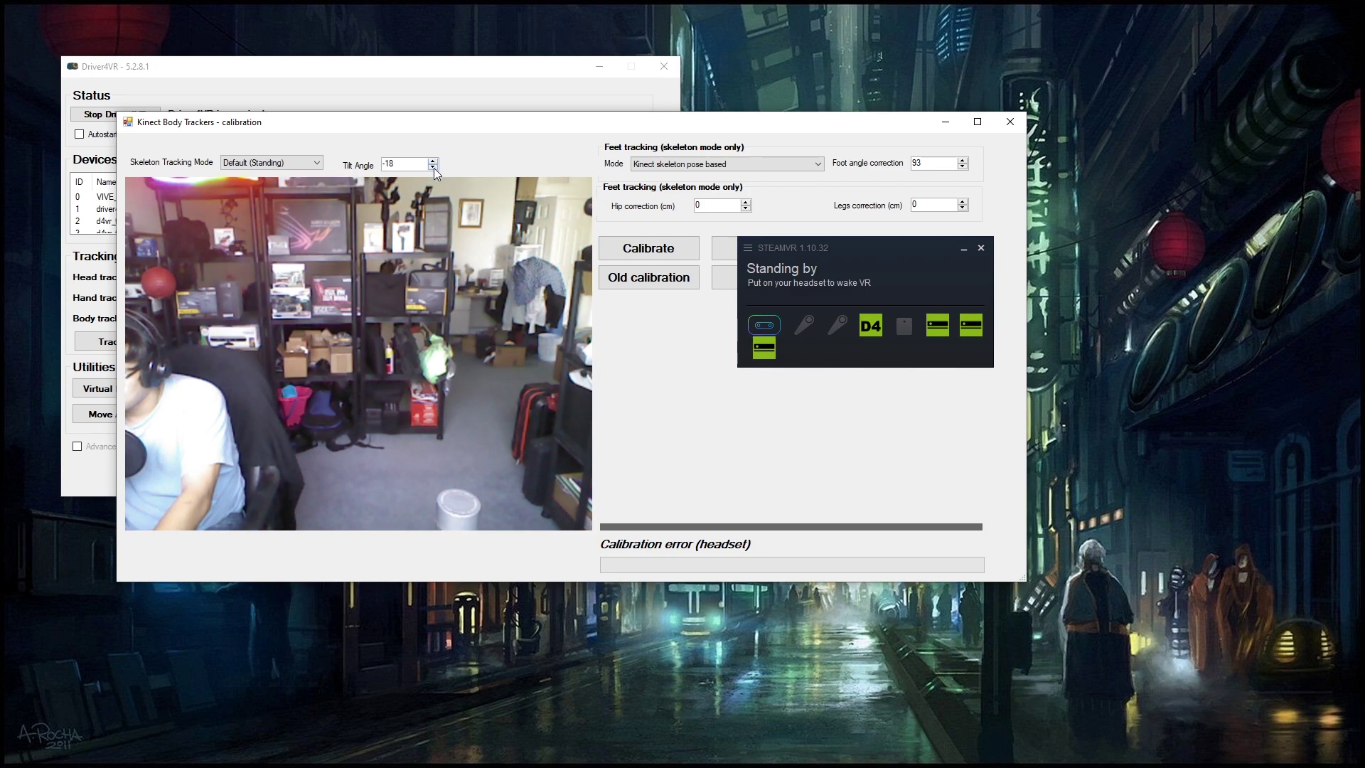
click(433, 167)
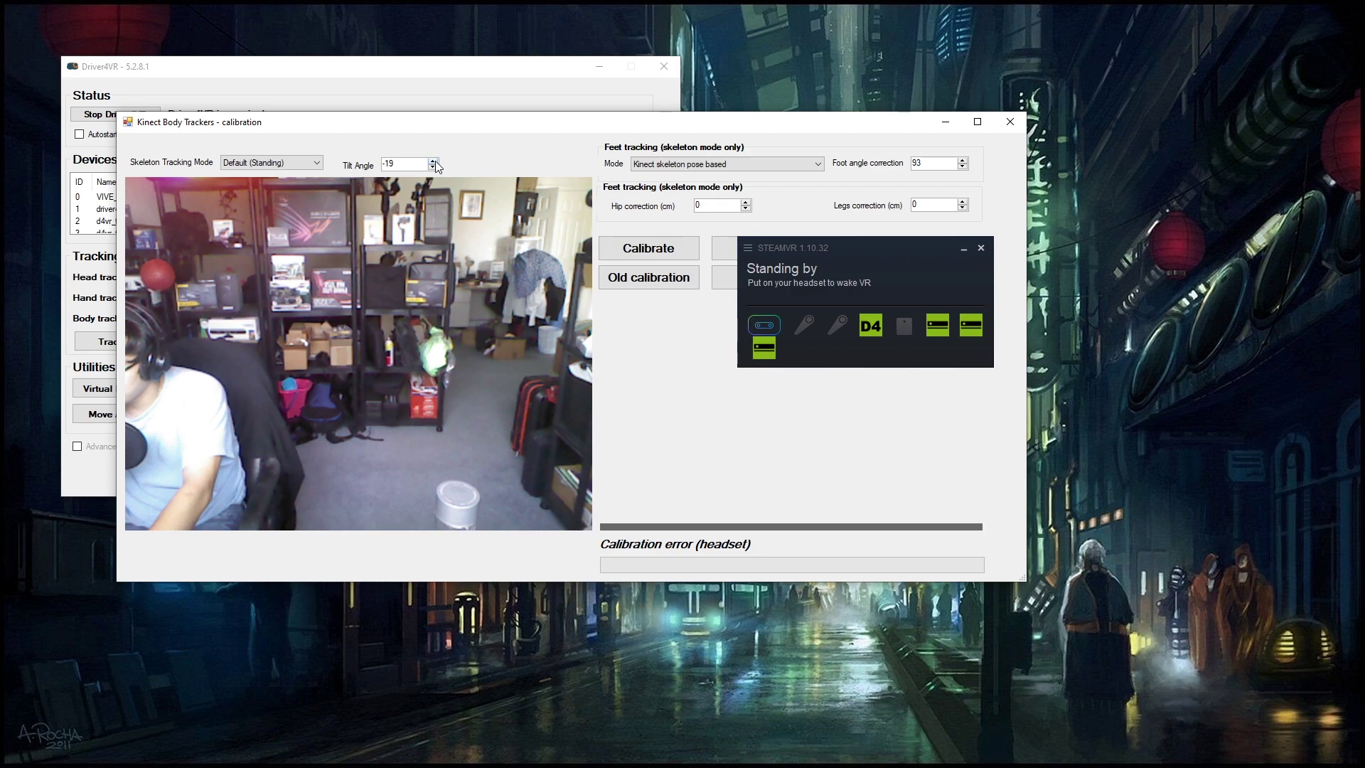
click(435, 160)
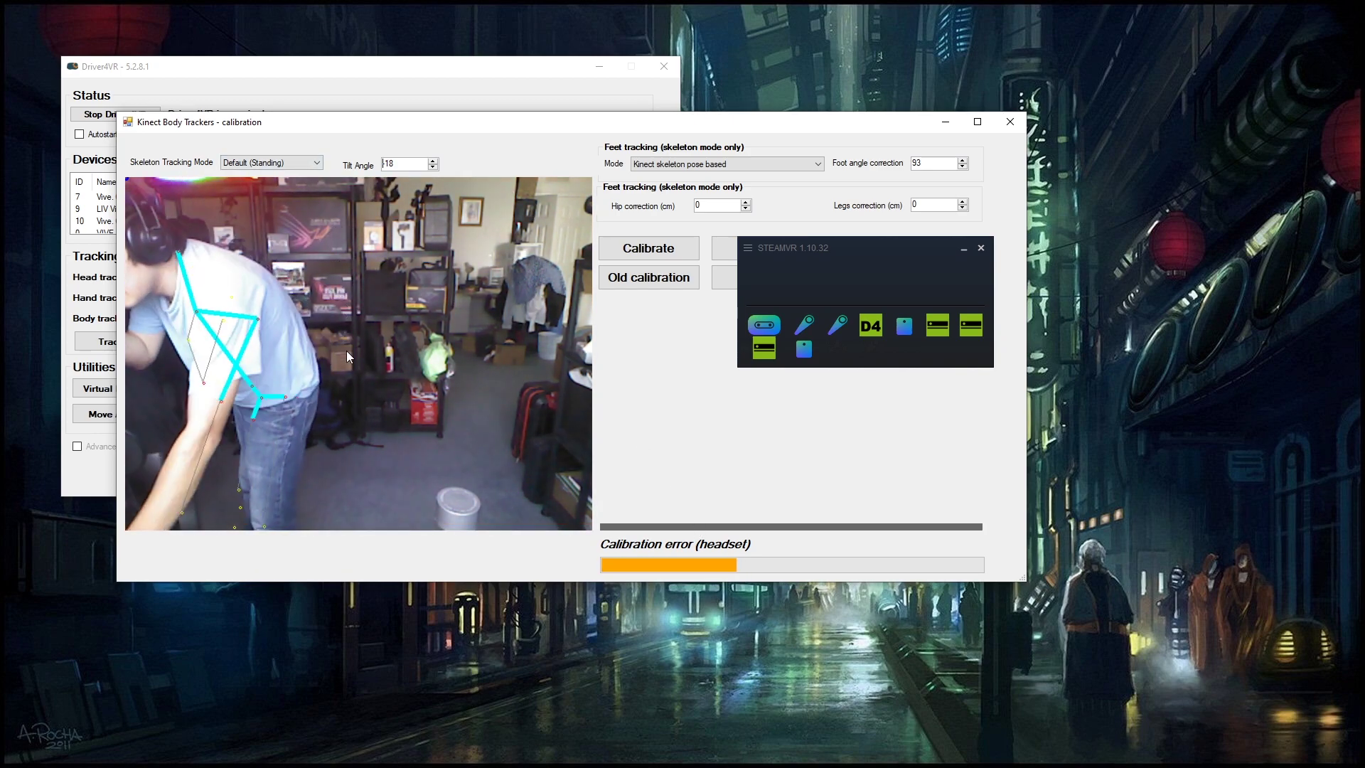
Step: Calibrate the Kinect body trackers, accepting the stance instructions and repeating the calibration until it completes
click(676, 255)
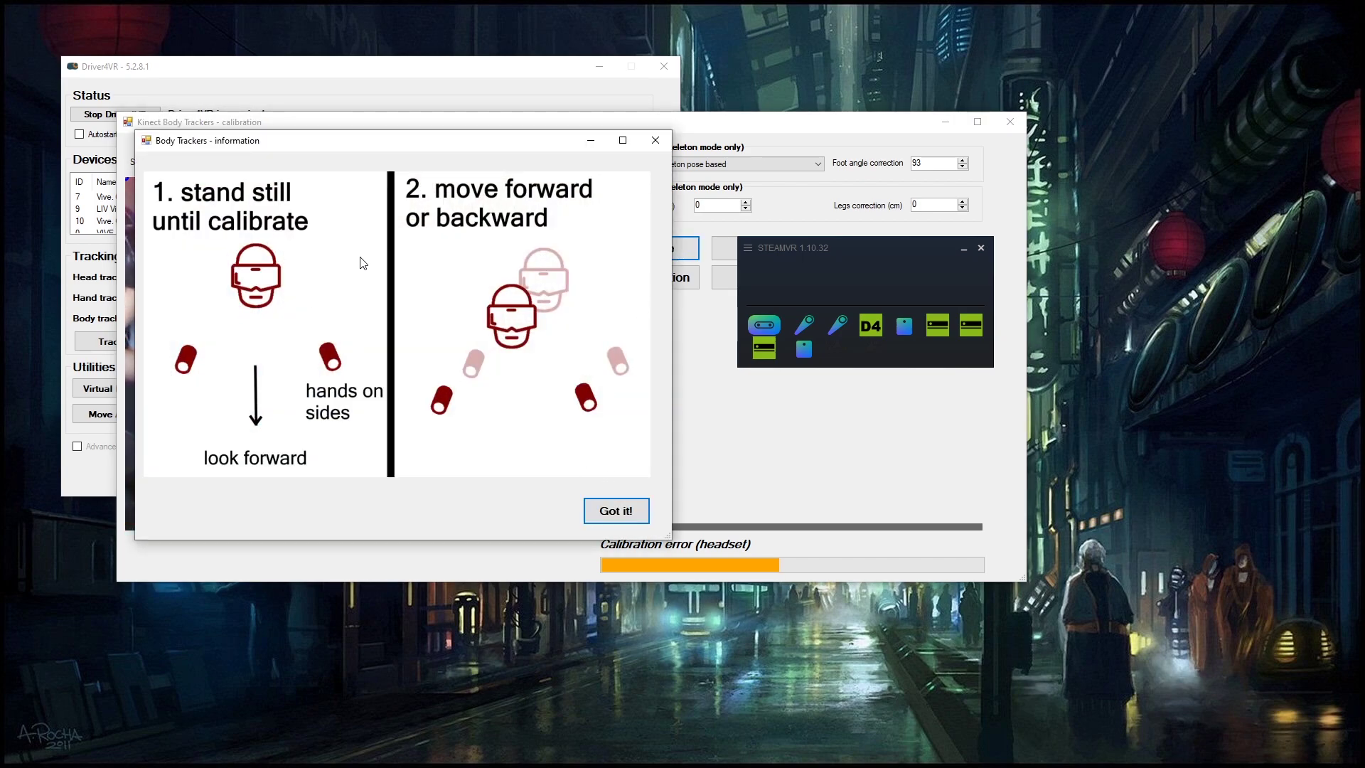
click(615, 512)
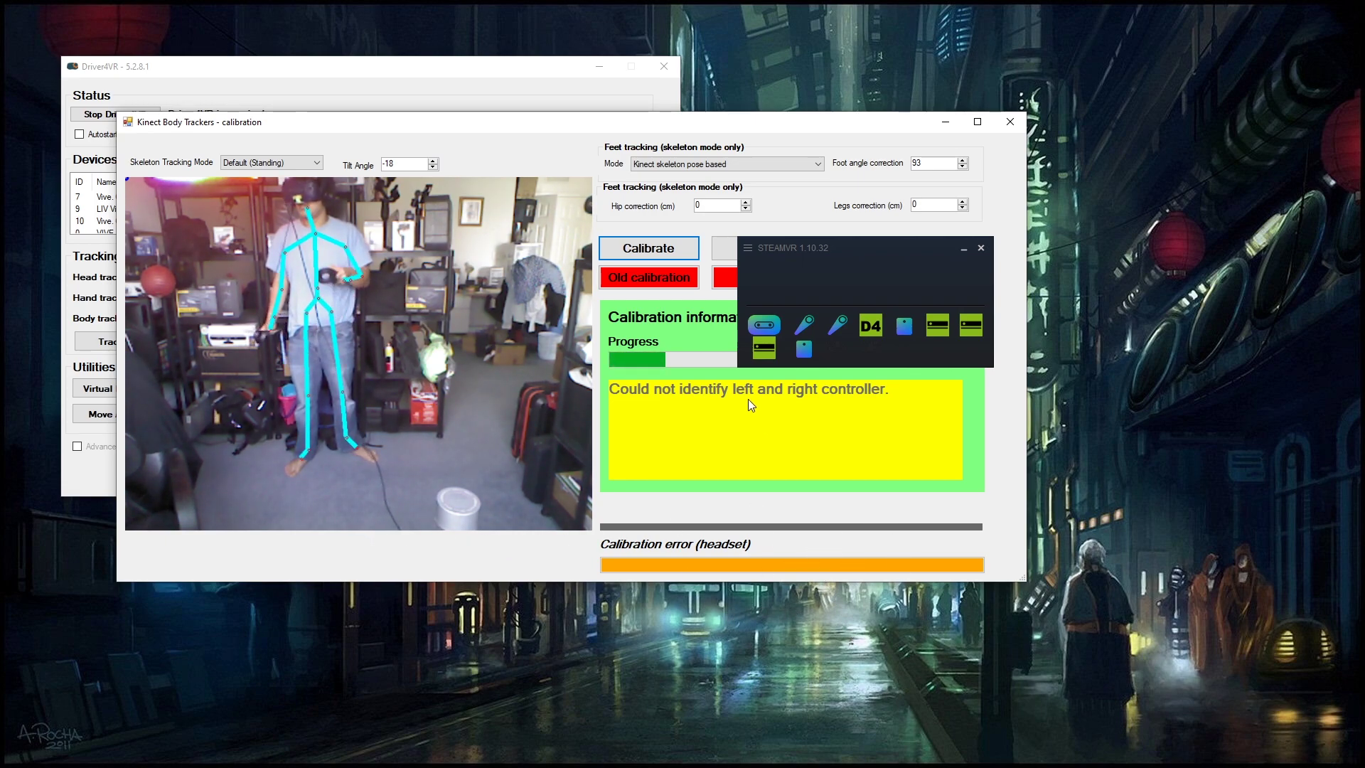
click(671, 256)
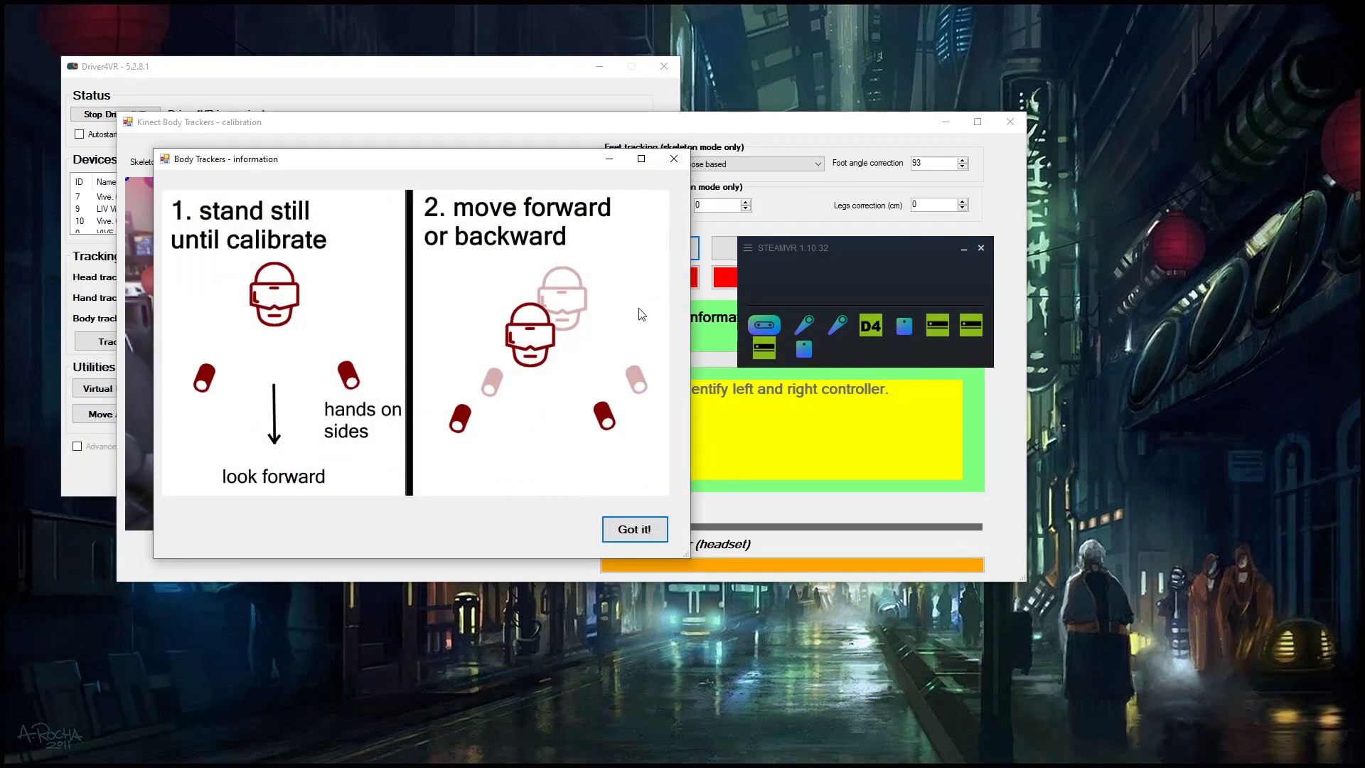
click(634, 530)
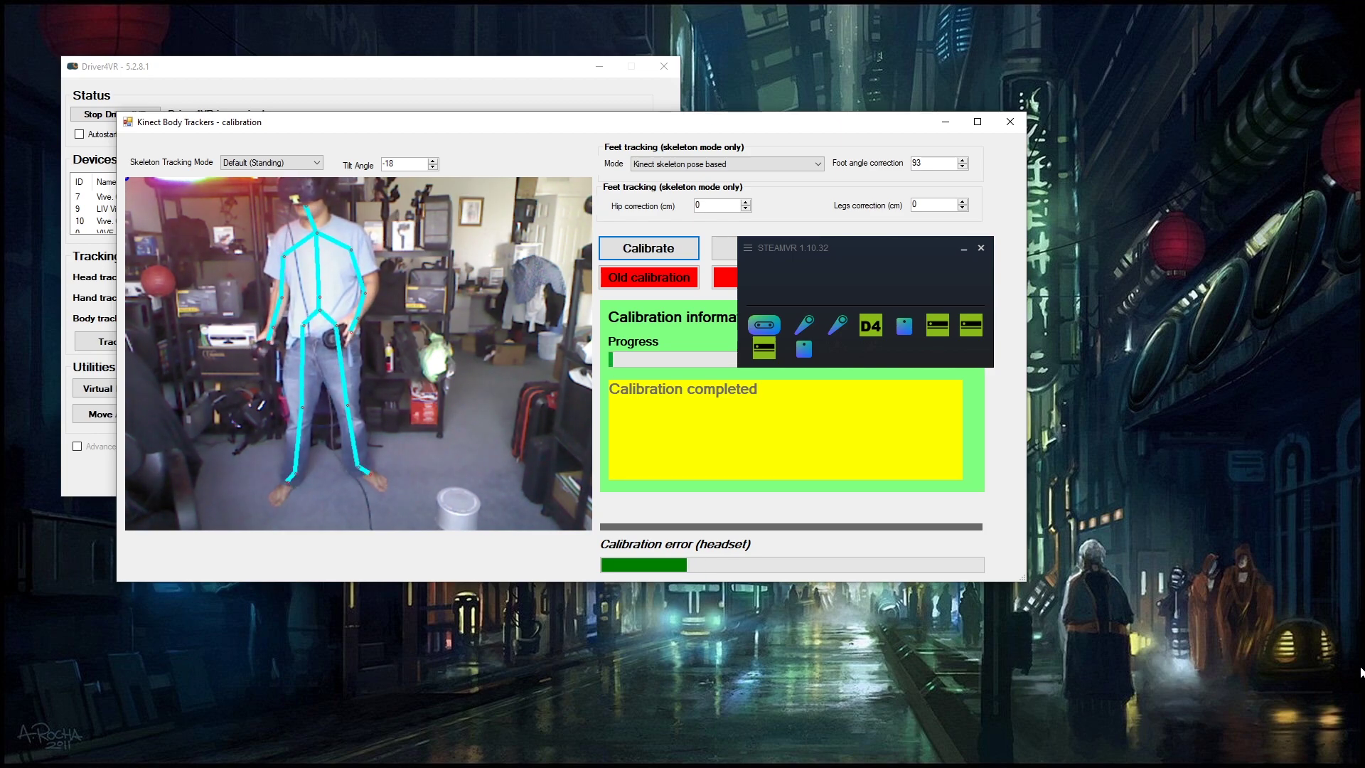
Step: Close the calibration window and minimize the SteamVR status and Driver4VR windows to clear the desktop
click(962, 246)
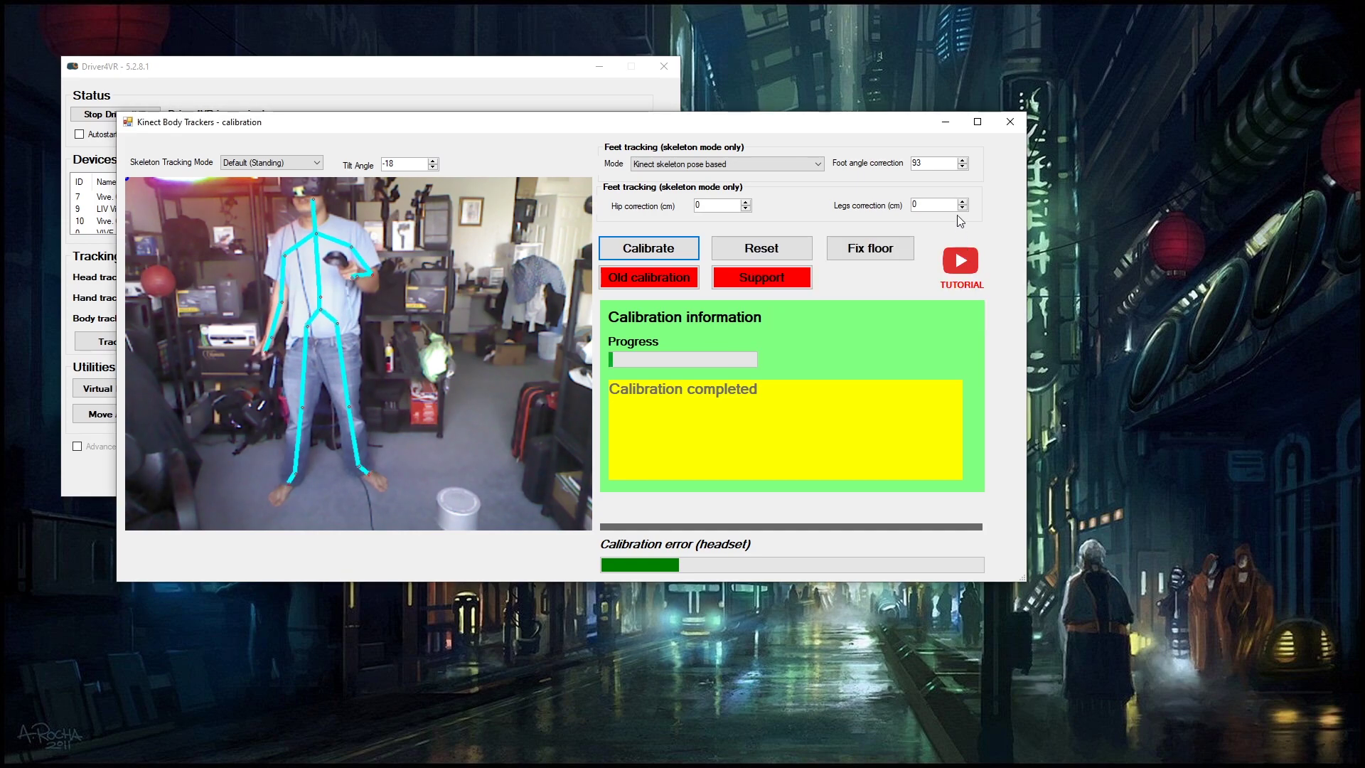
click(1009, 124)
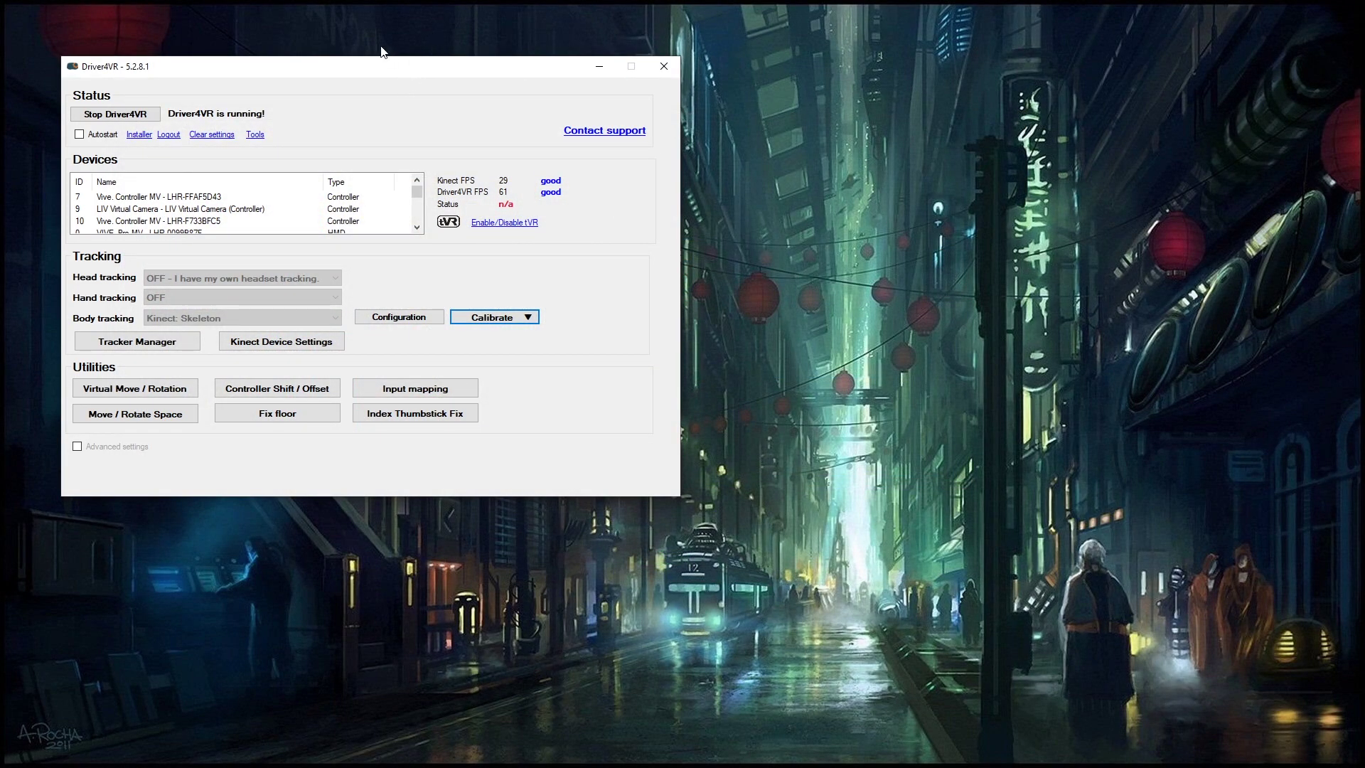
click(598, 67)
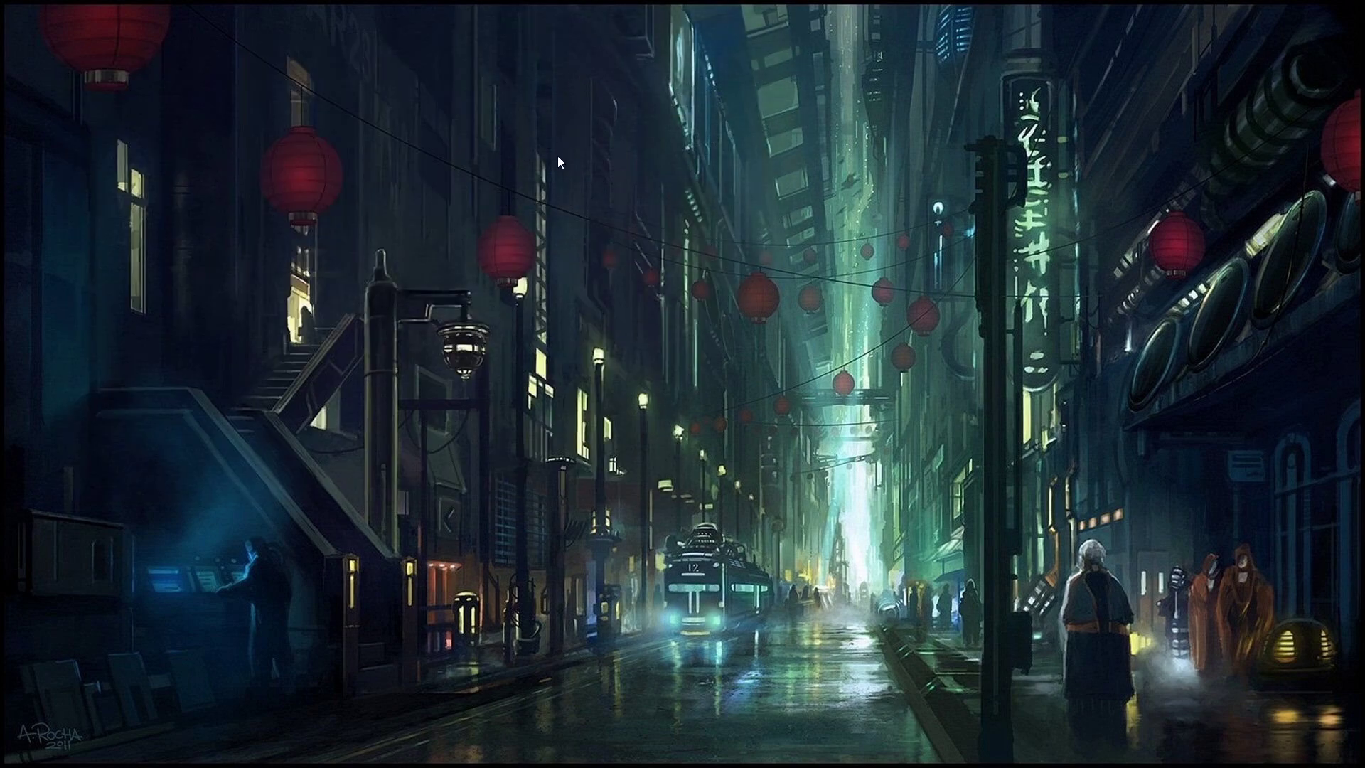